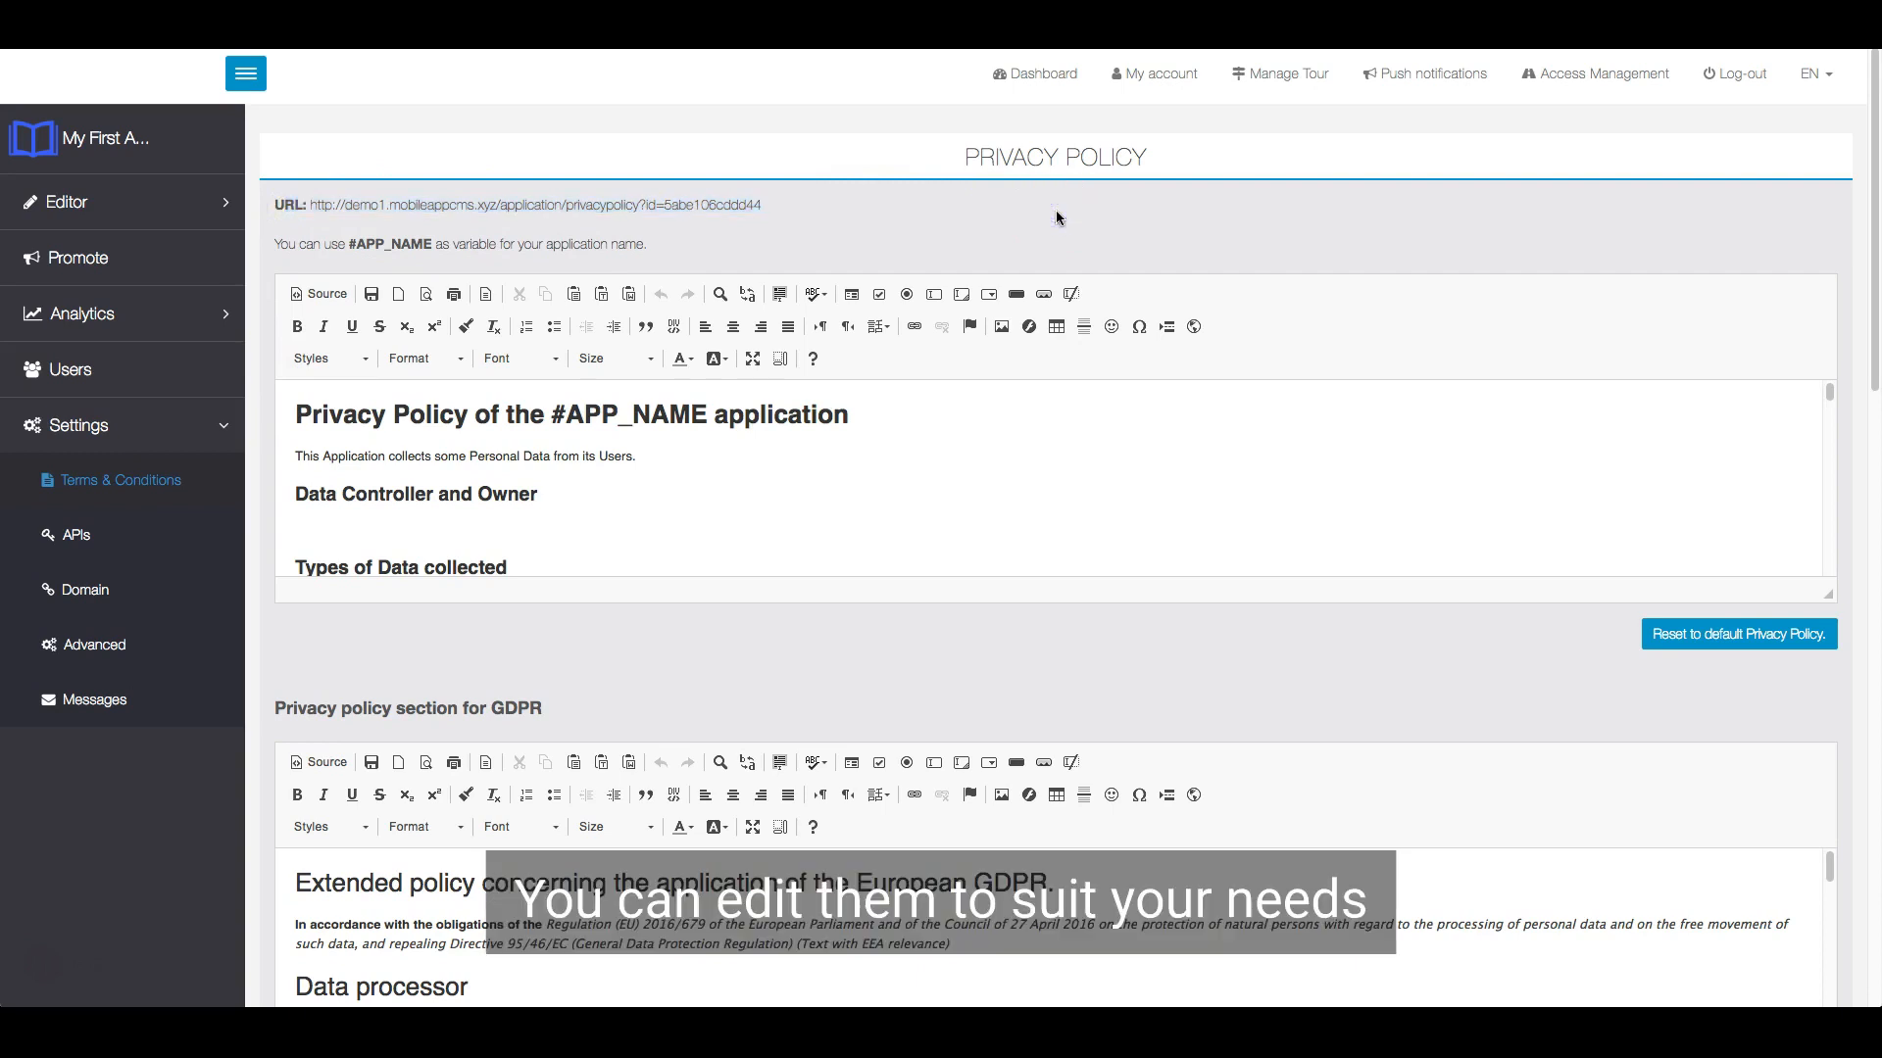
click(564, 500)
text(s)
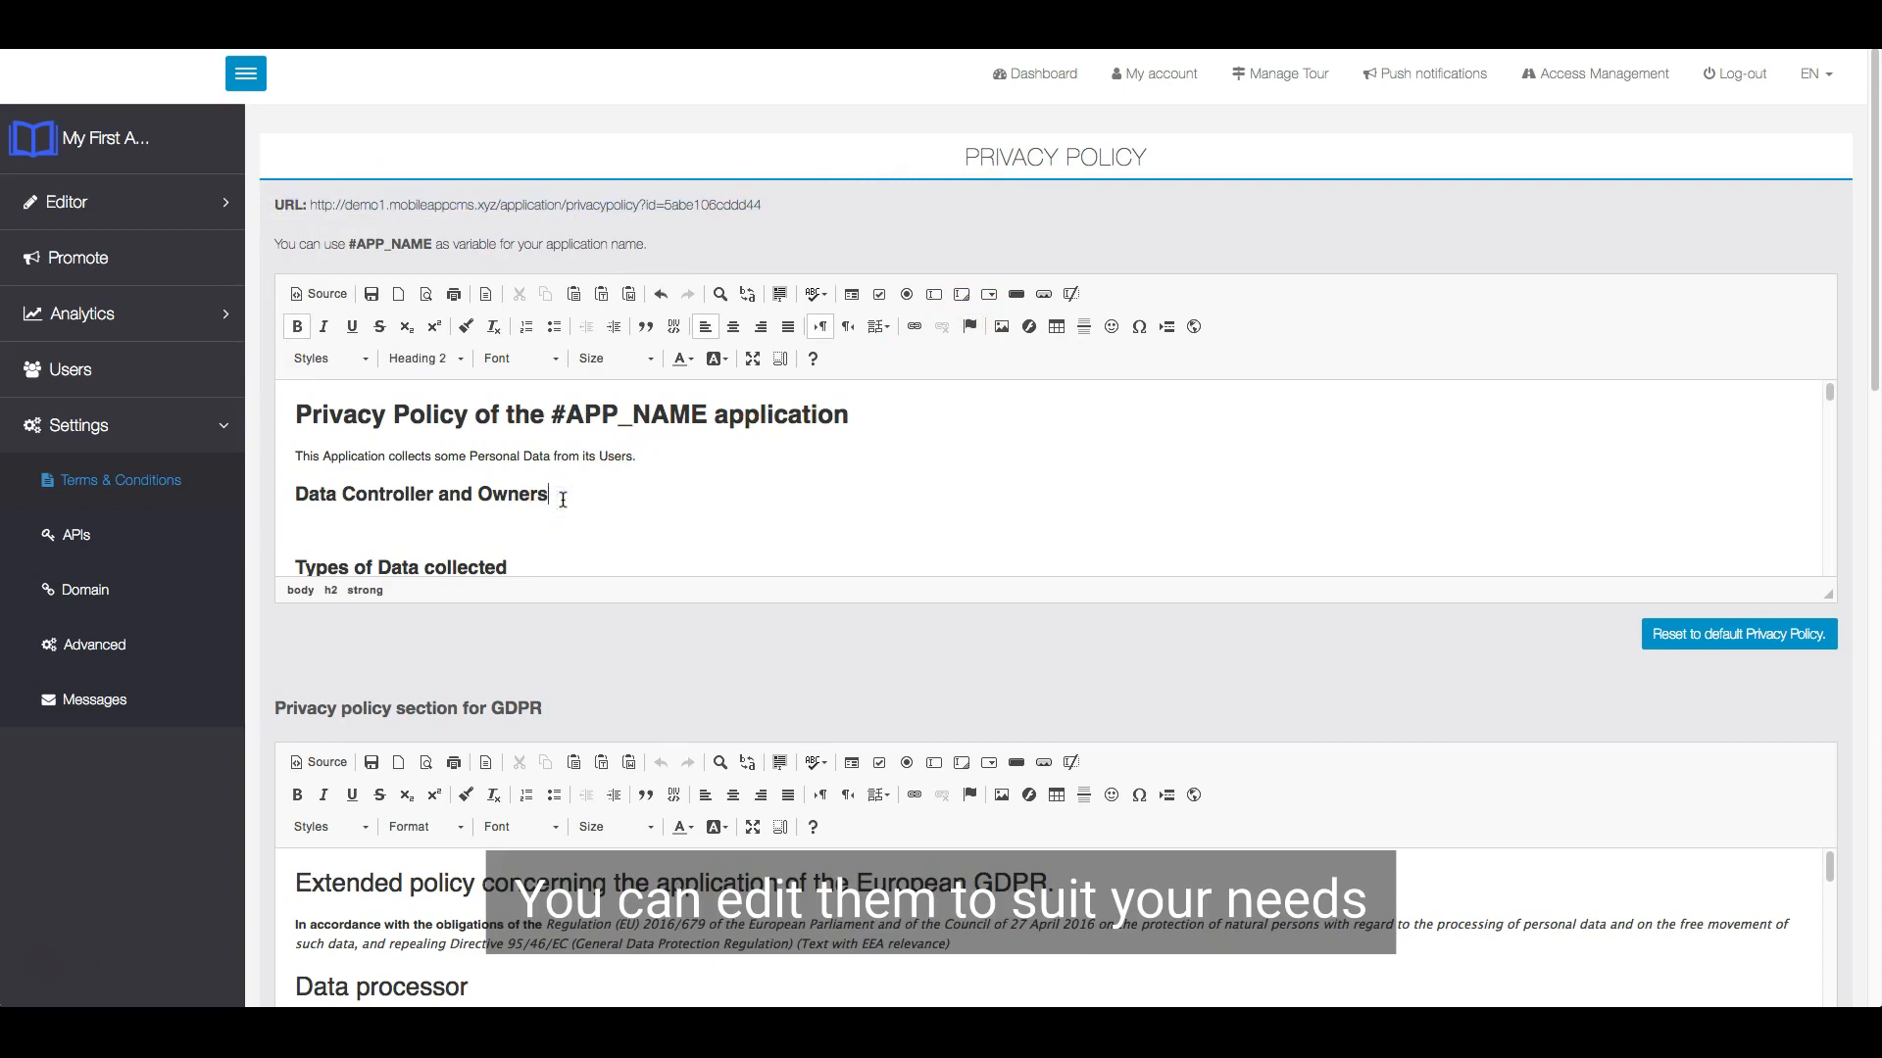
key(BackSpace)
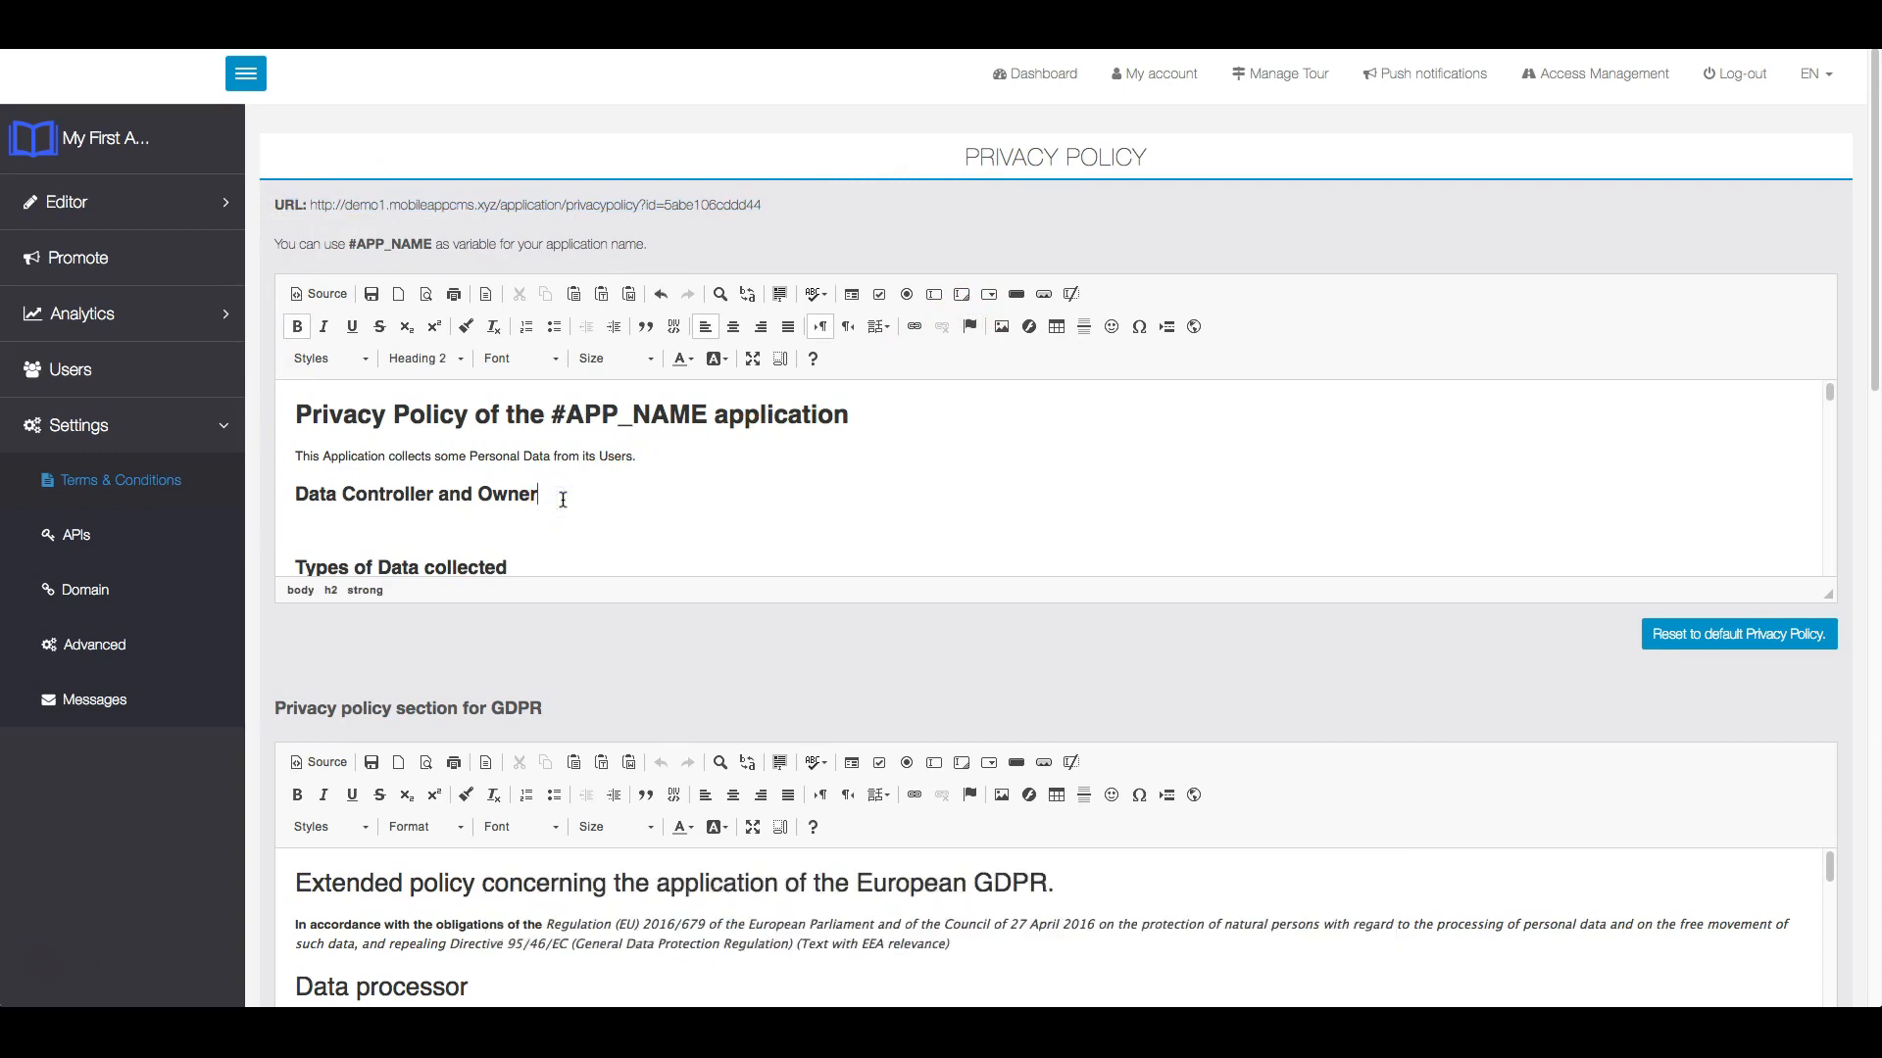
Save the privacy policy together with its GDPR section
scroll(905, 639, down, 1)
scroll(906, 639, down, 3)
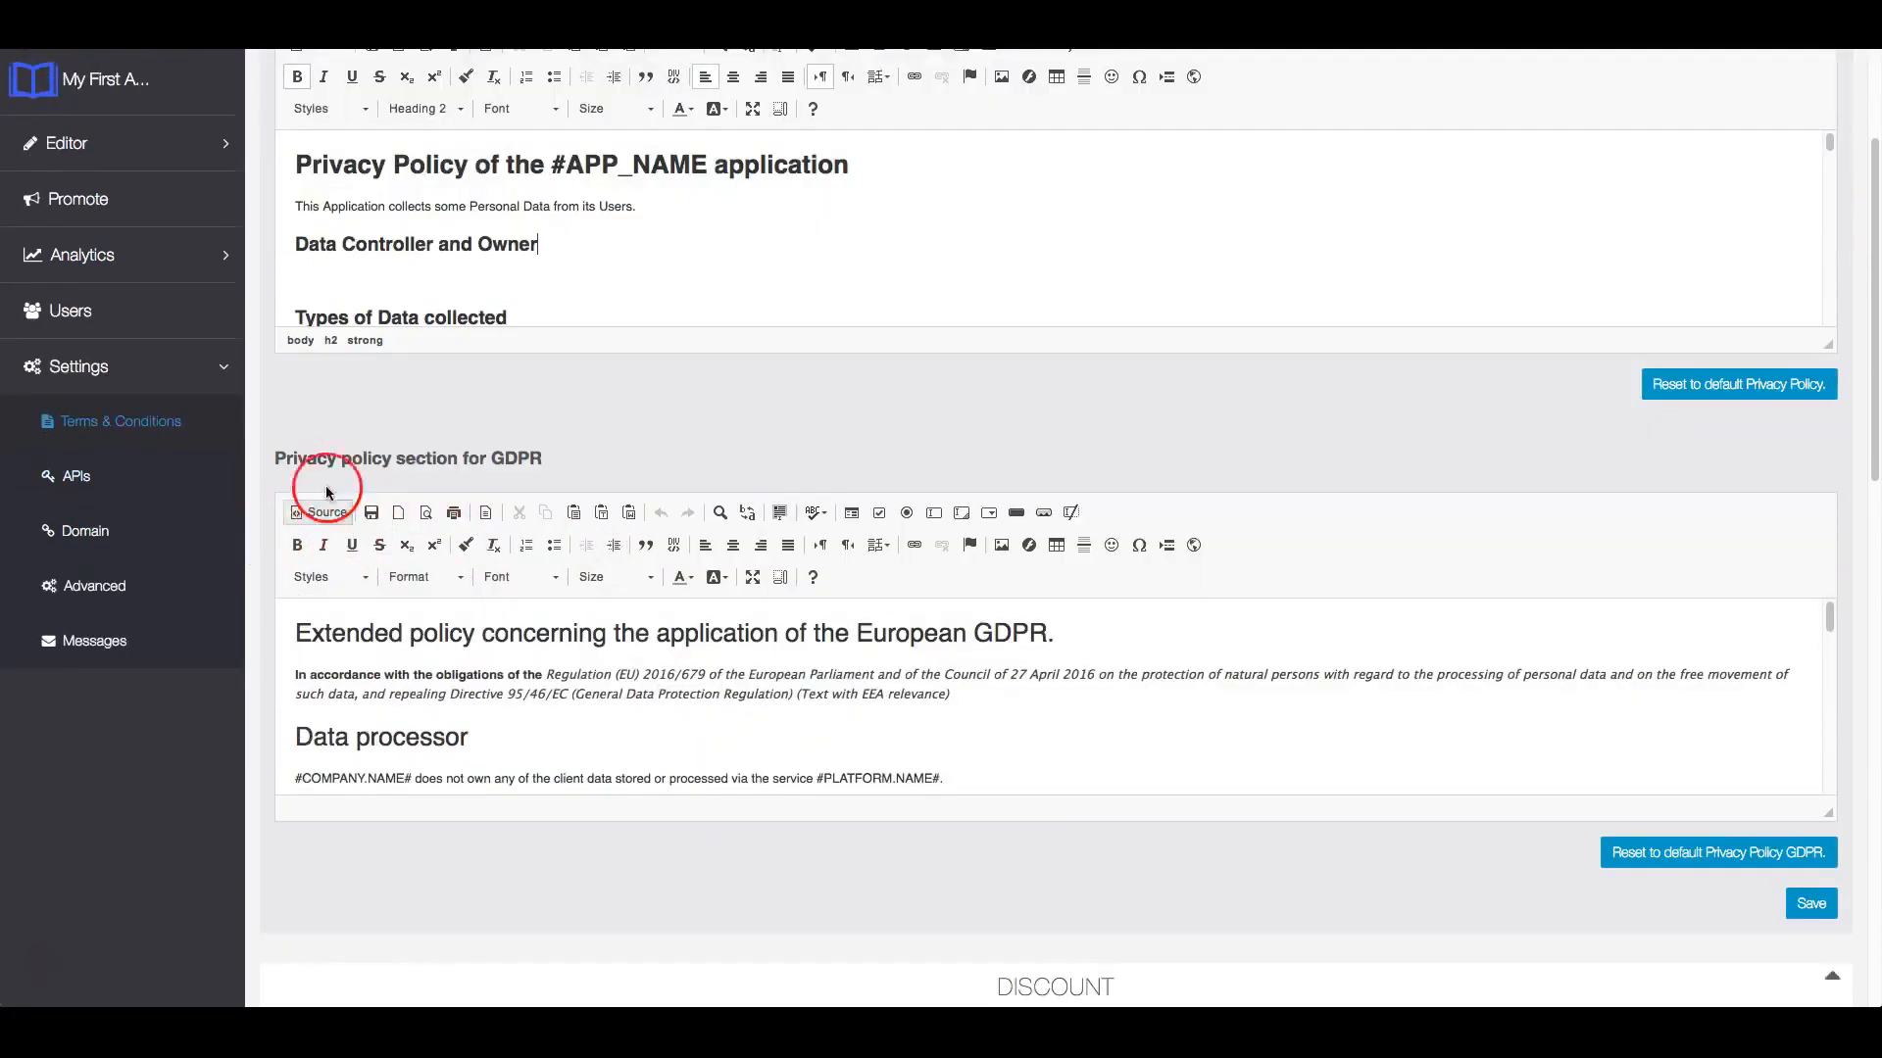
scroll(276, 607, down, 2)
scroll(278, 655, down, 2)
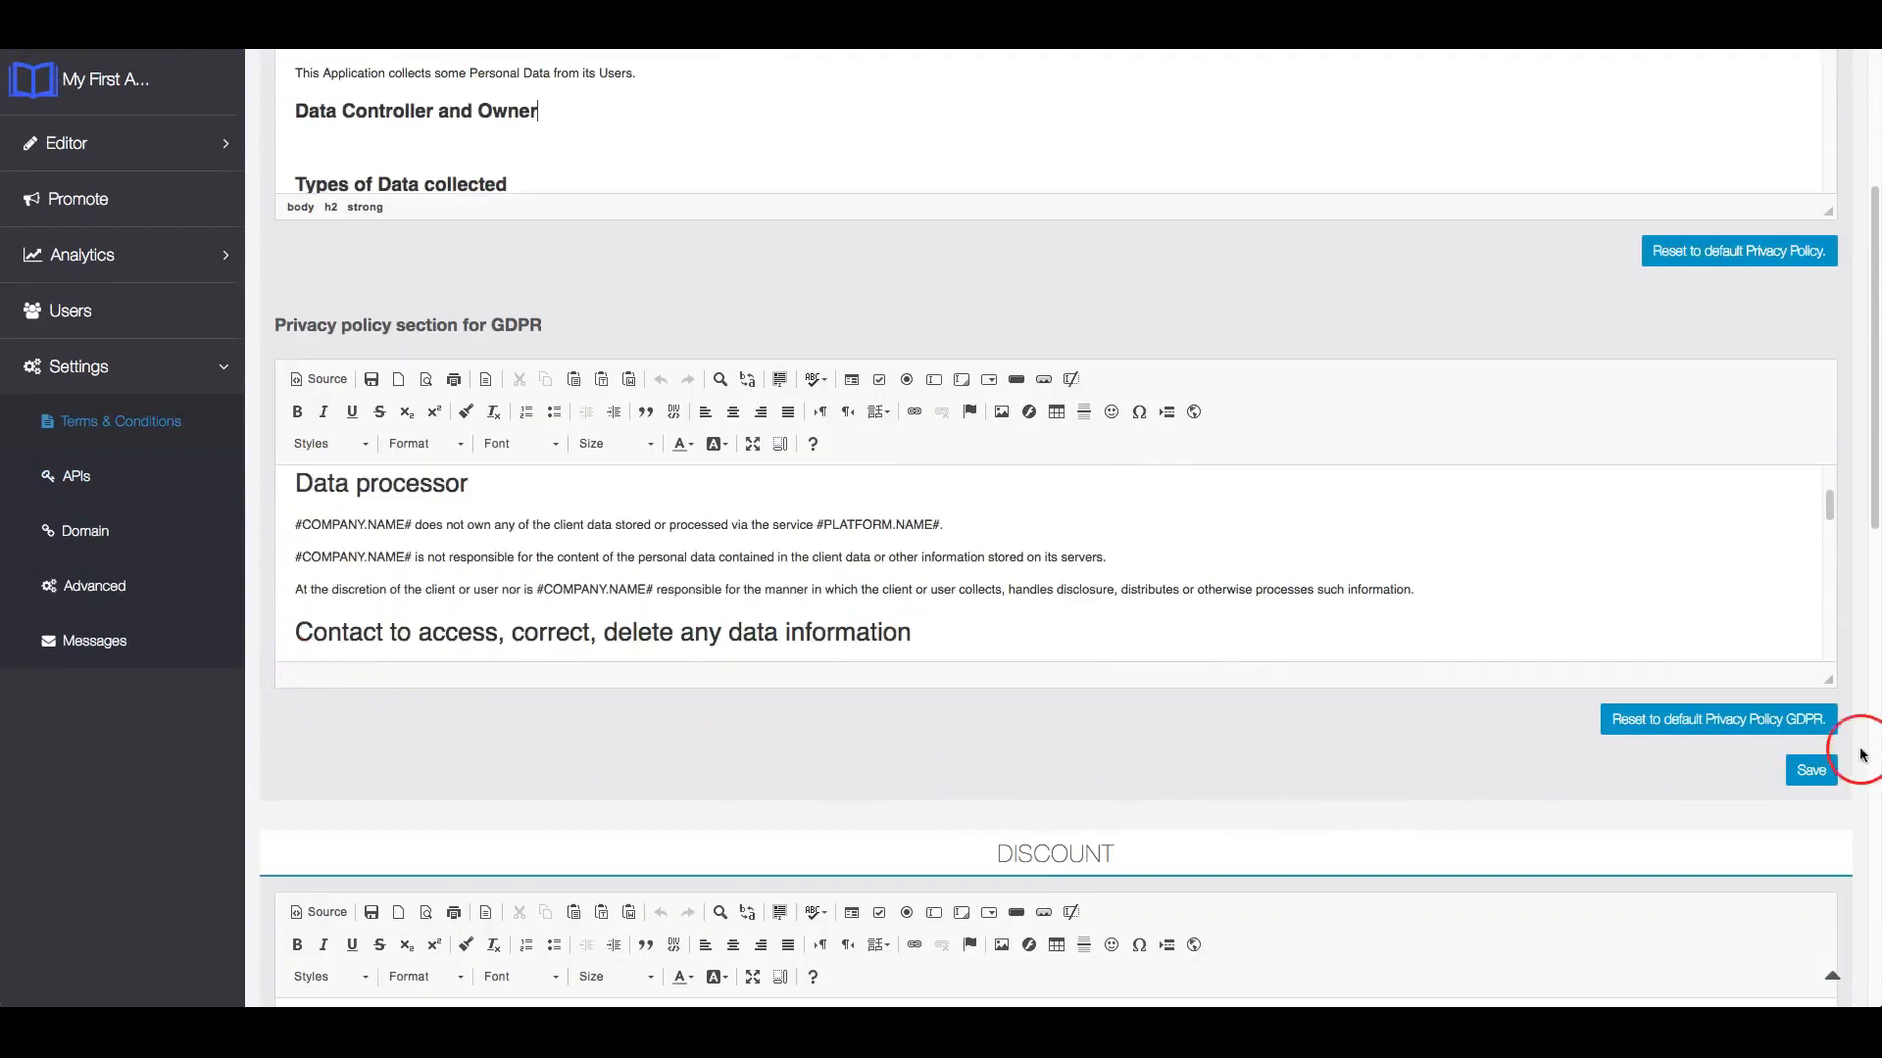
click(1784, 771)
scroll(1172, 748, down, 6)
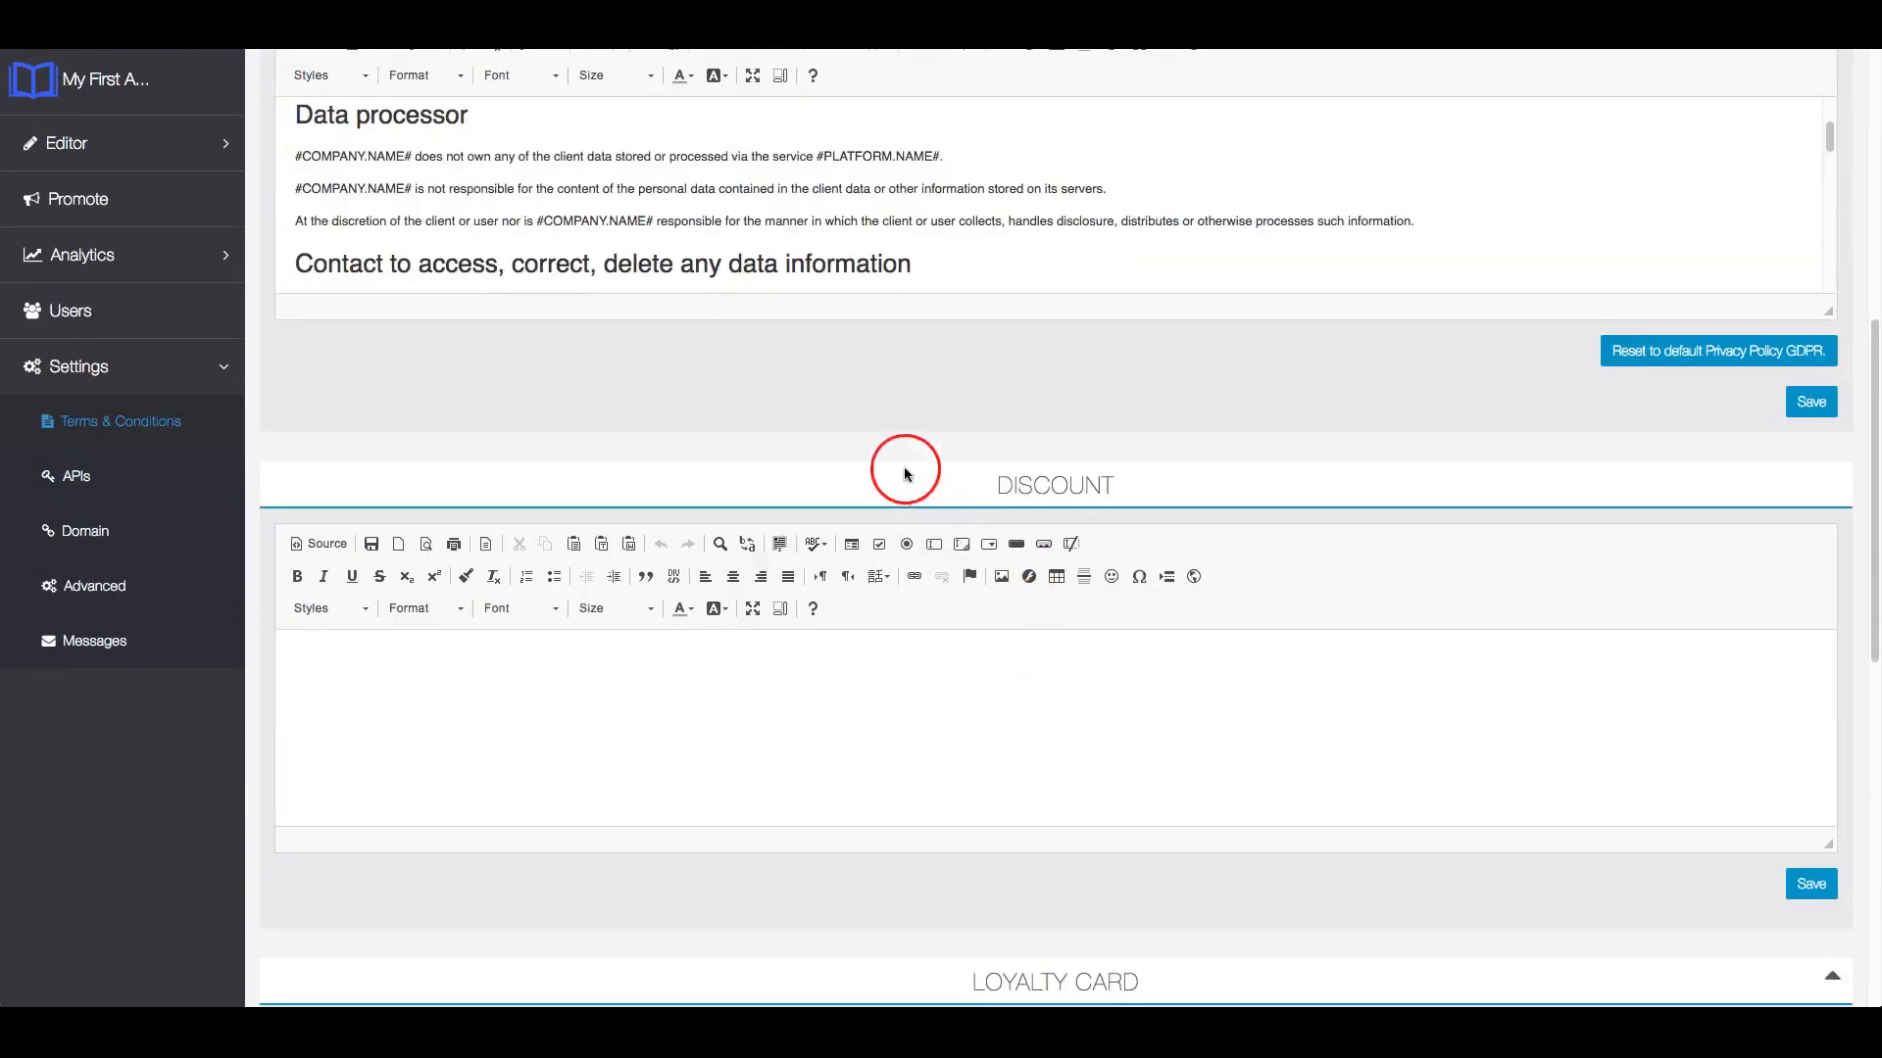
scroll(942, 446, up, 1)
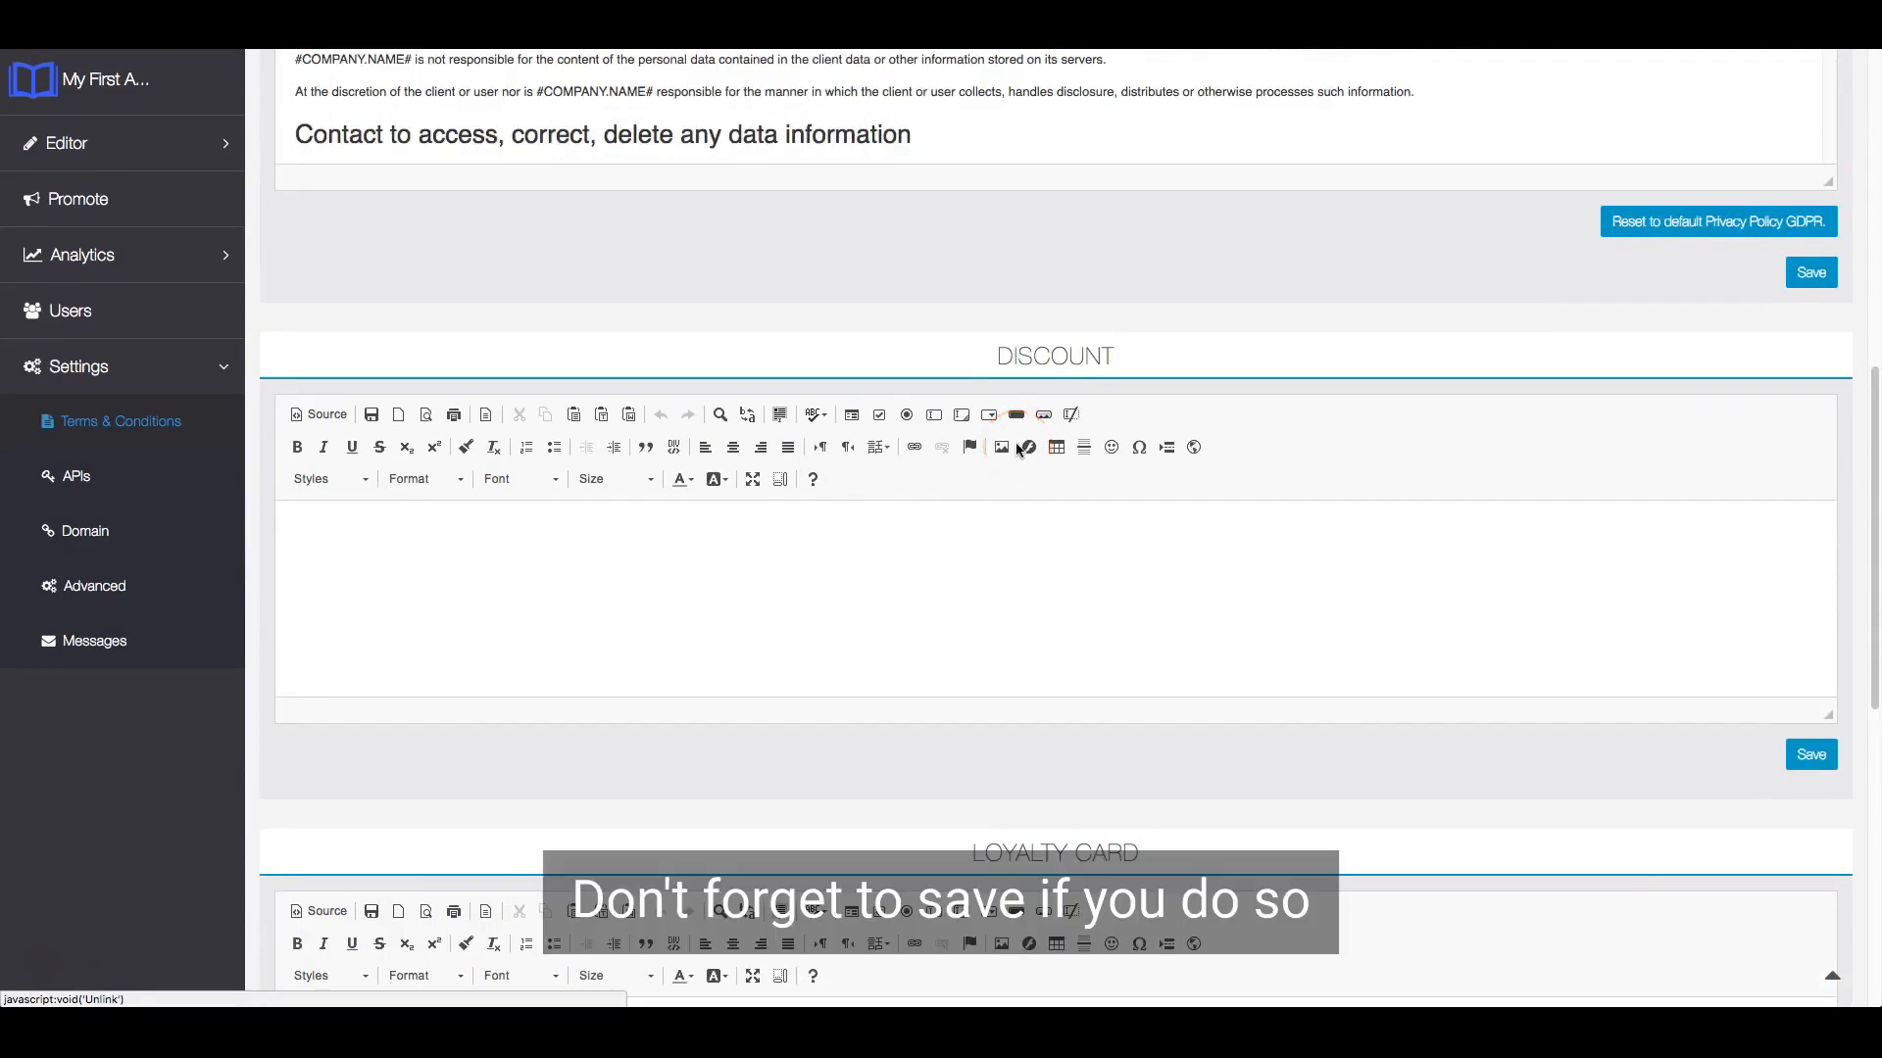
scroll(1722, 357, up, 1)
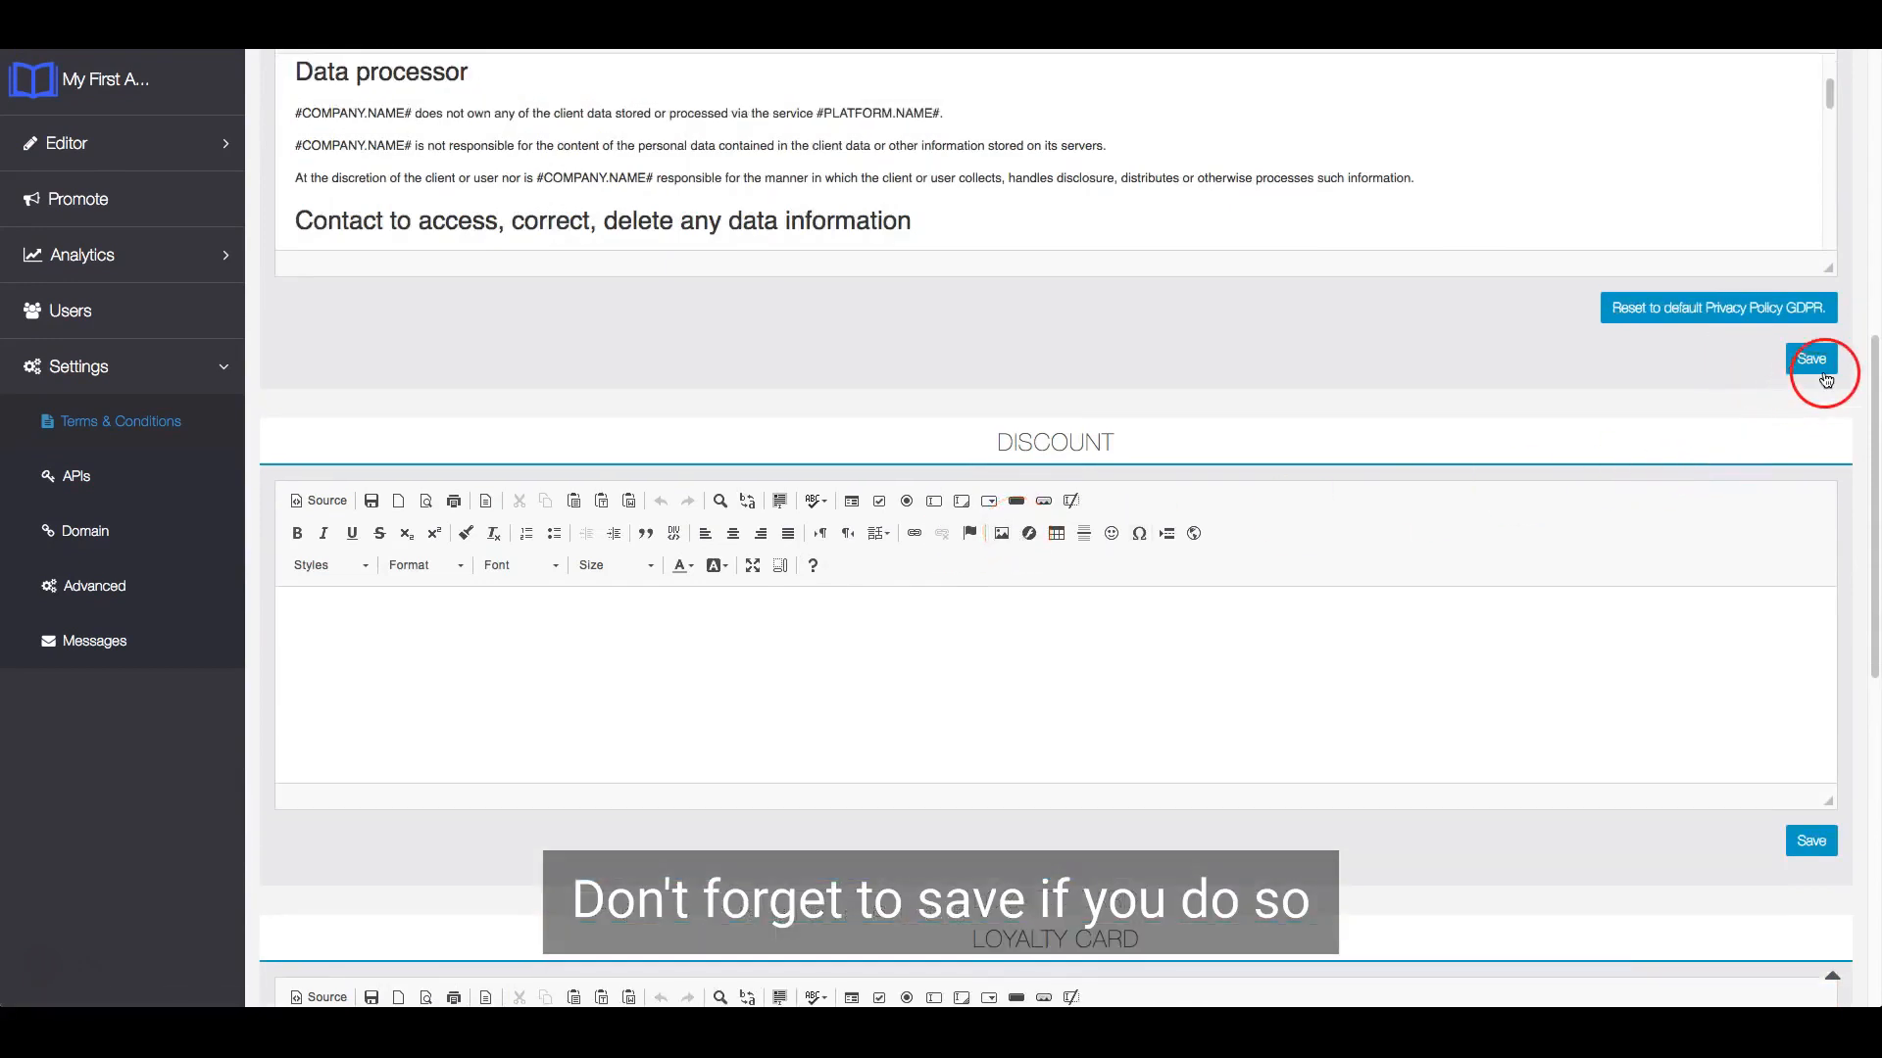
click(1811, 360)
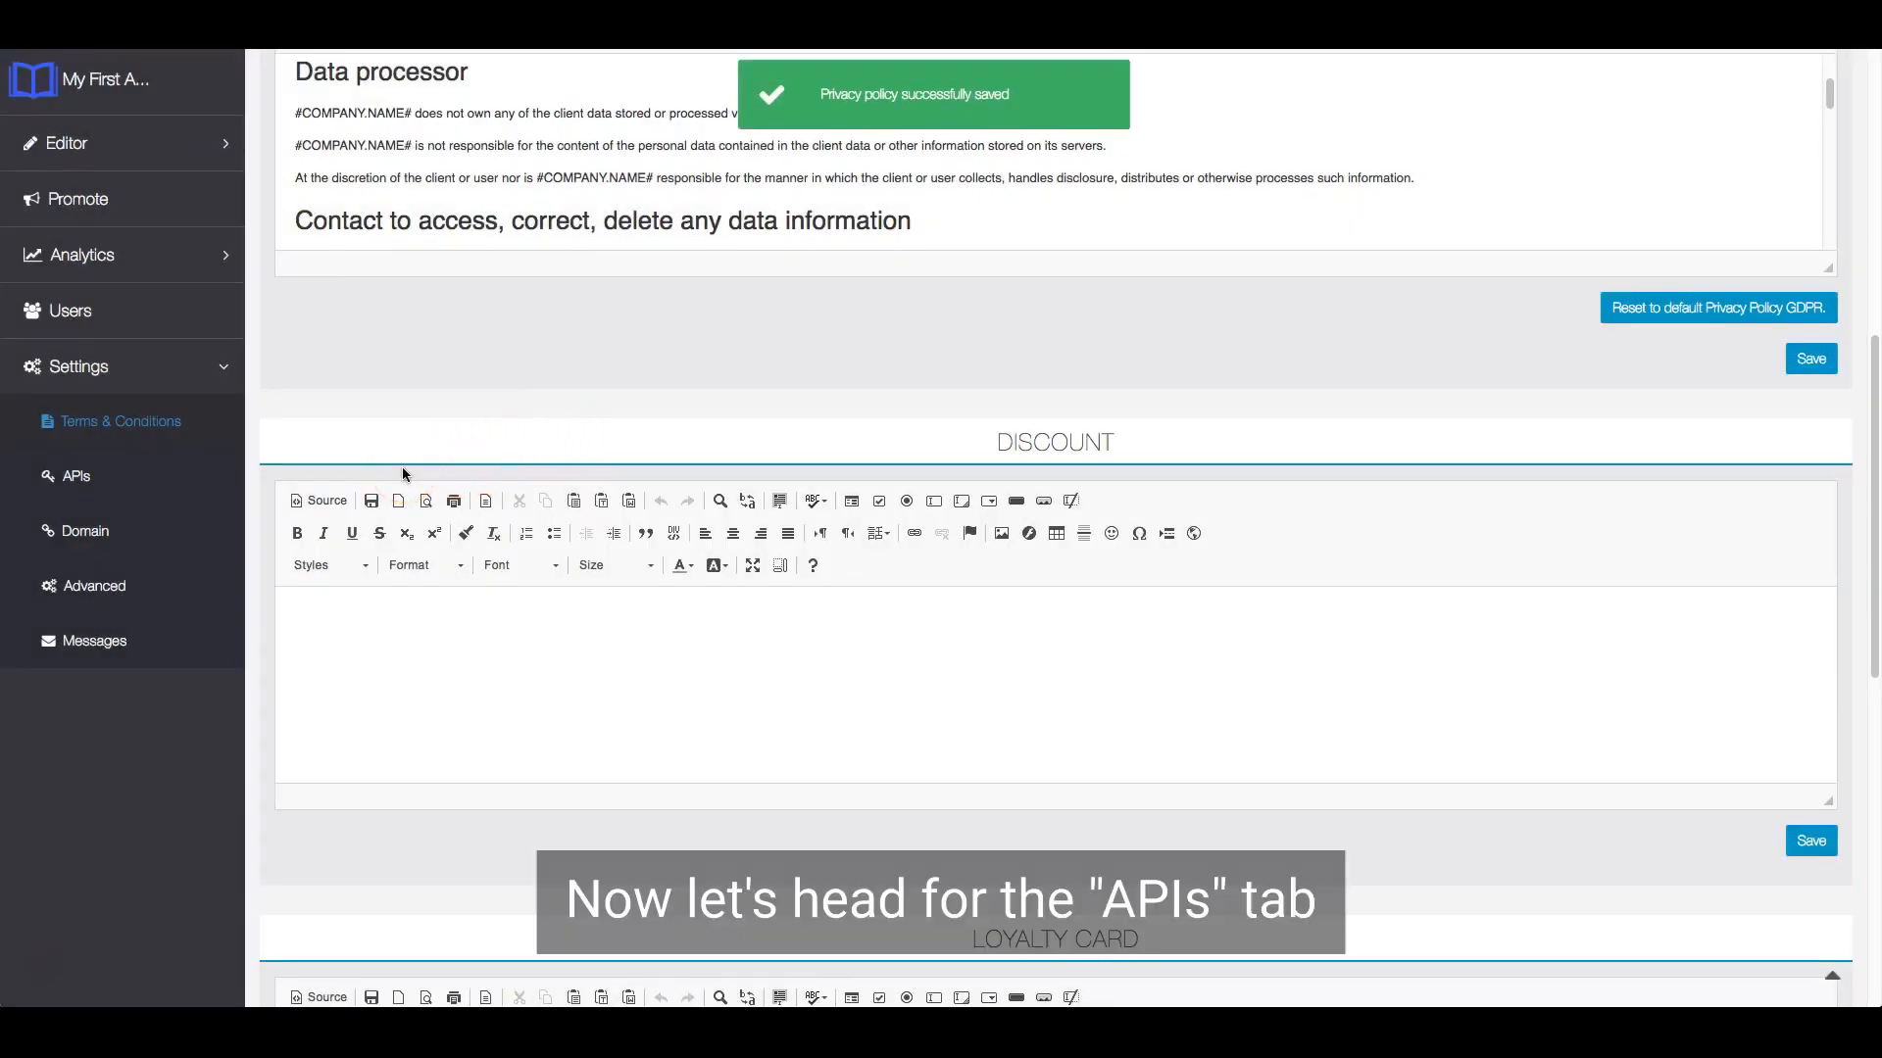
Enter the Twitter consumer key in the app's API settings and save the settings
click(108, 481)
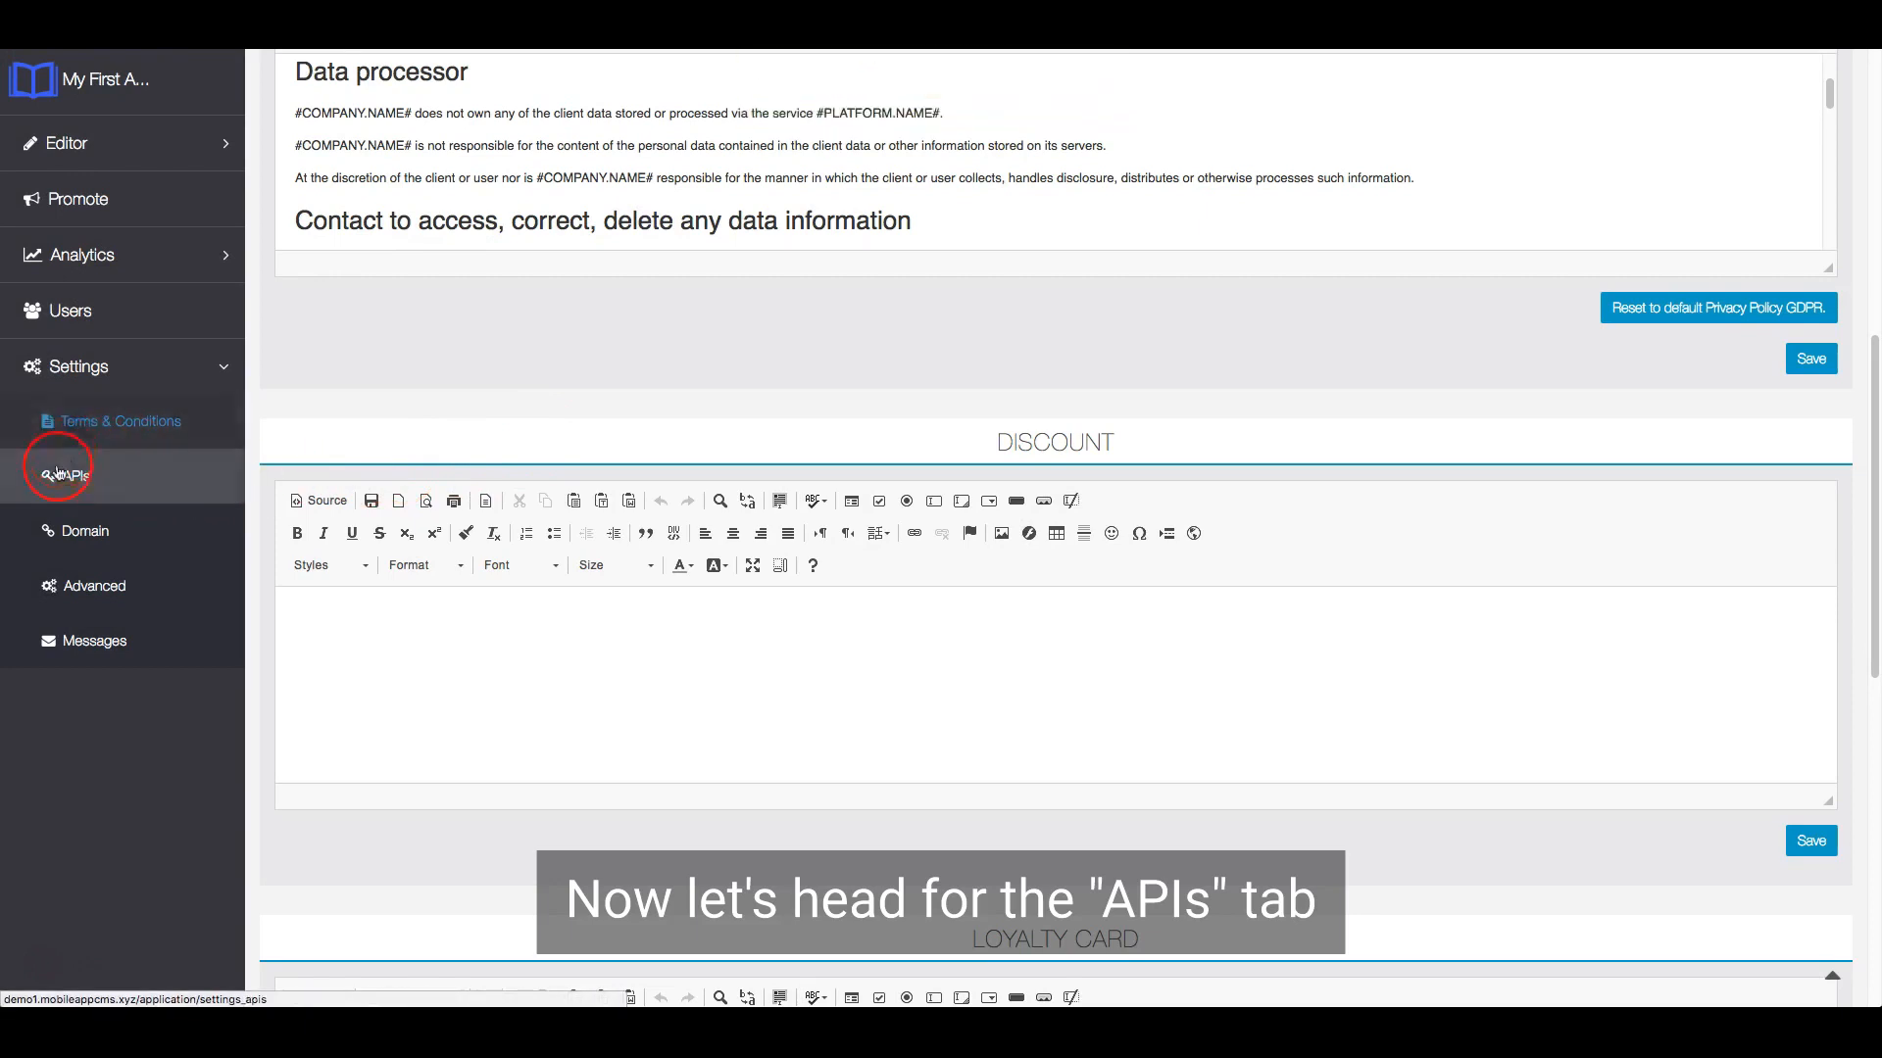
click(95, 478)
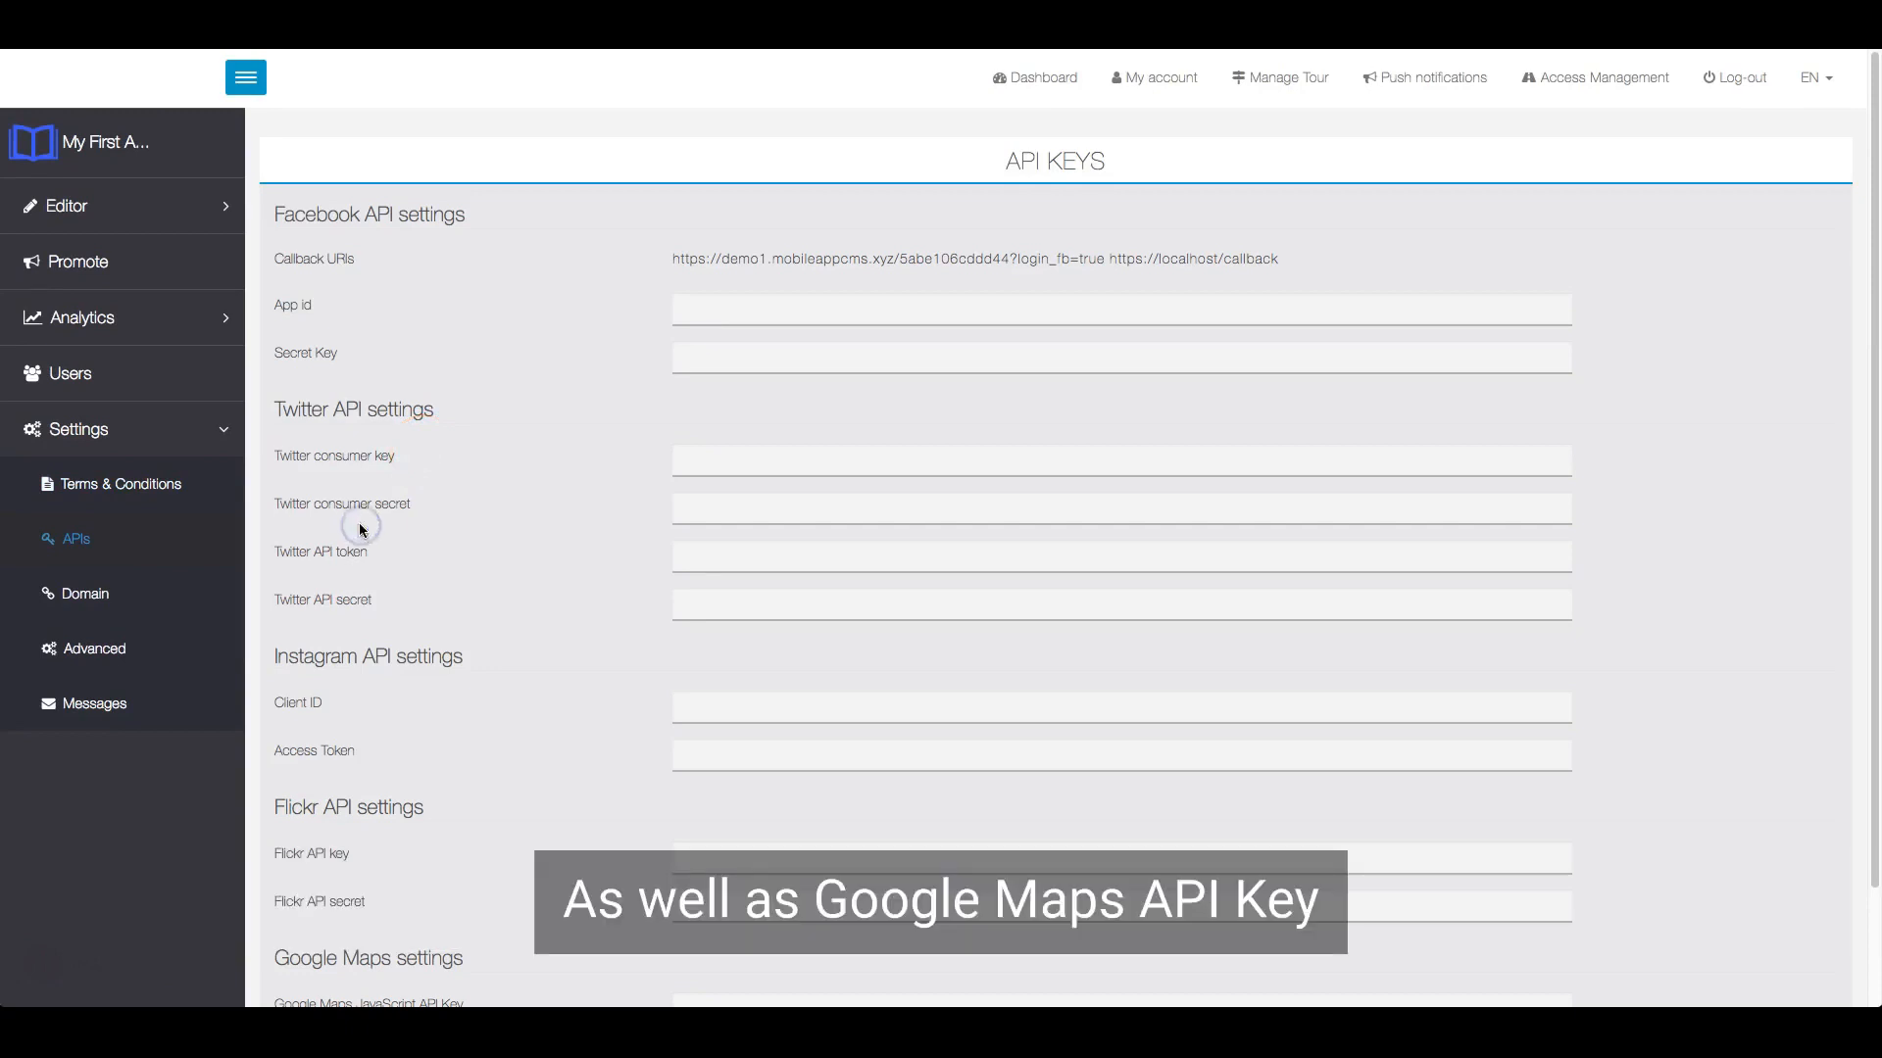
click(761, 465)
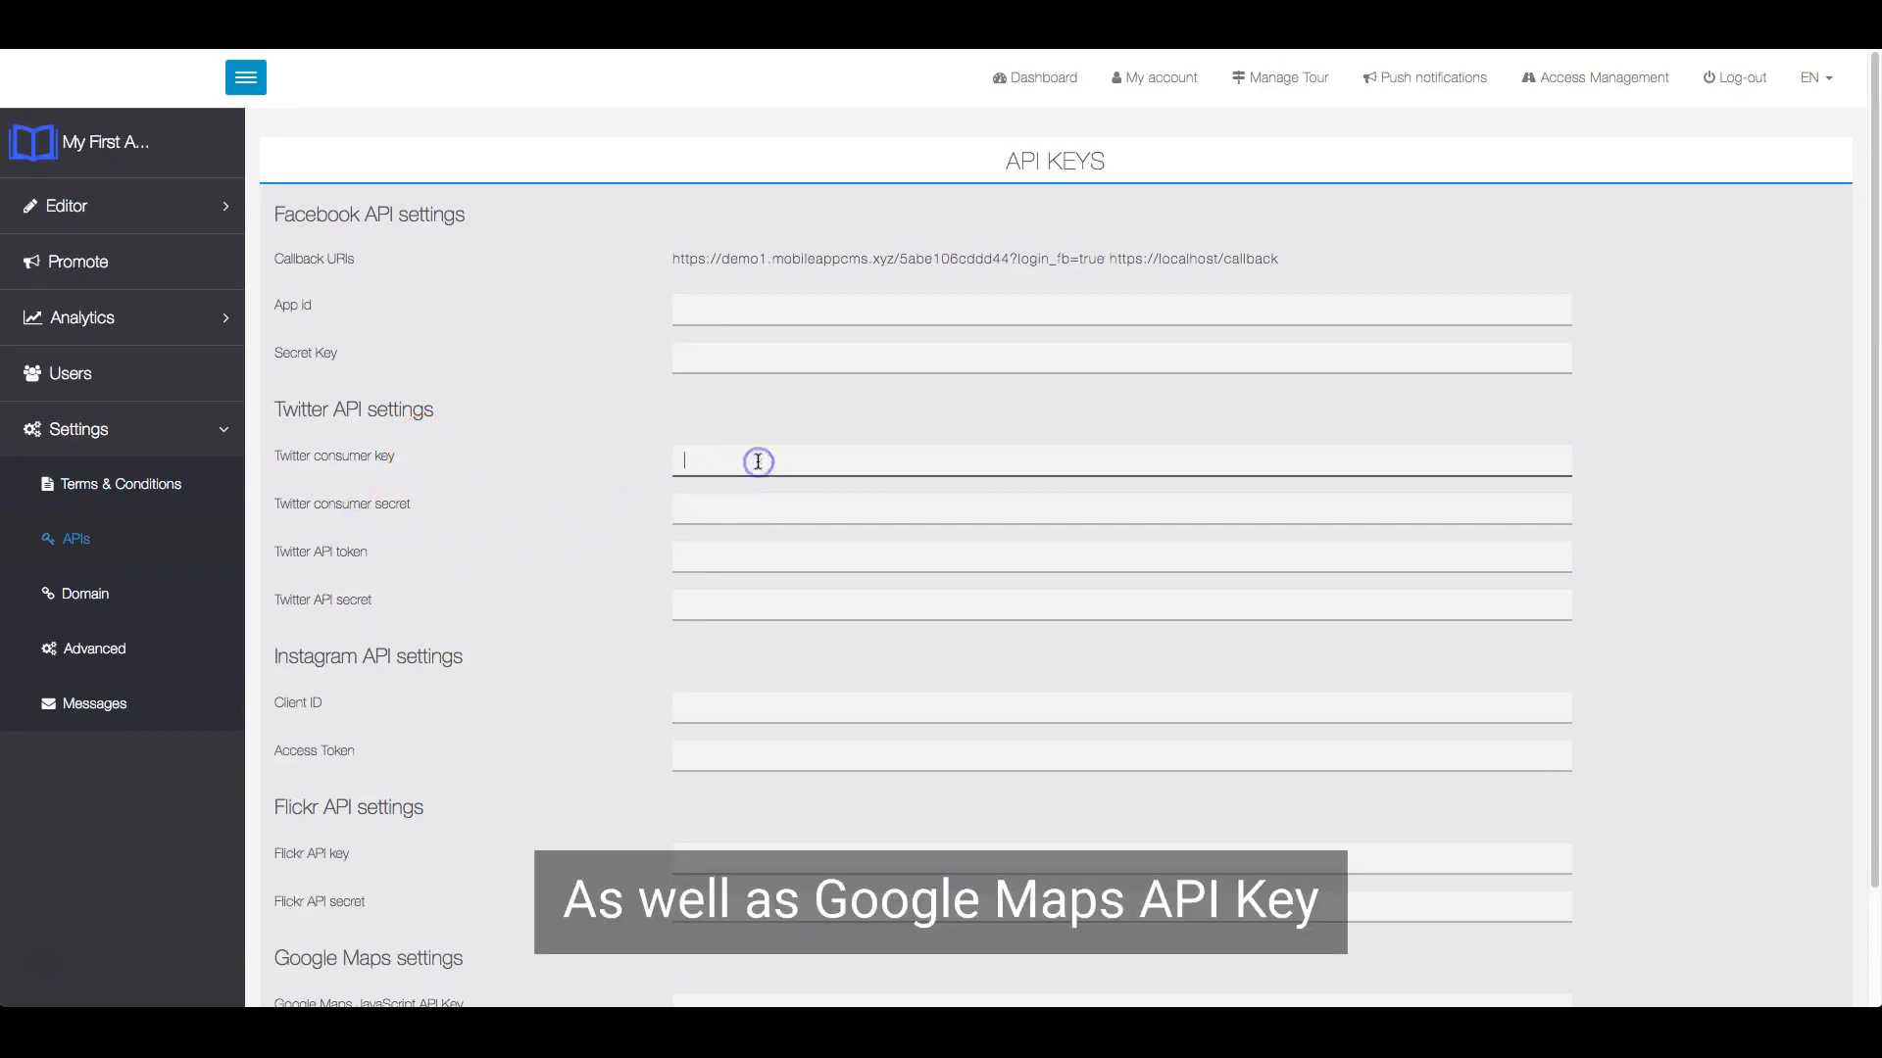
text(API key)
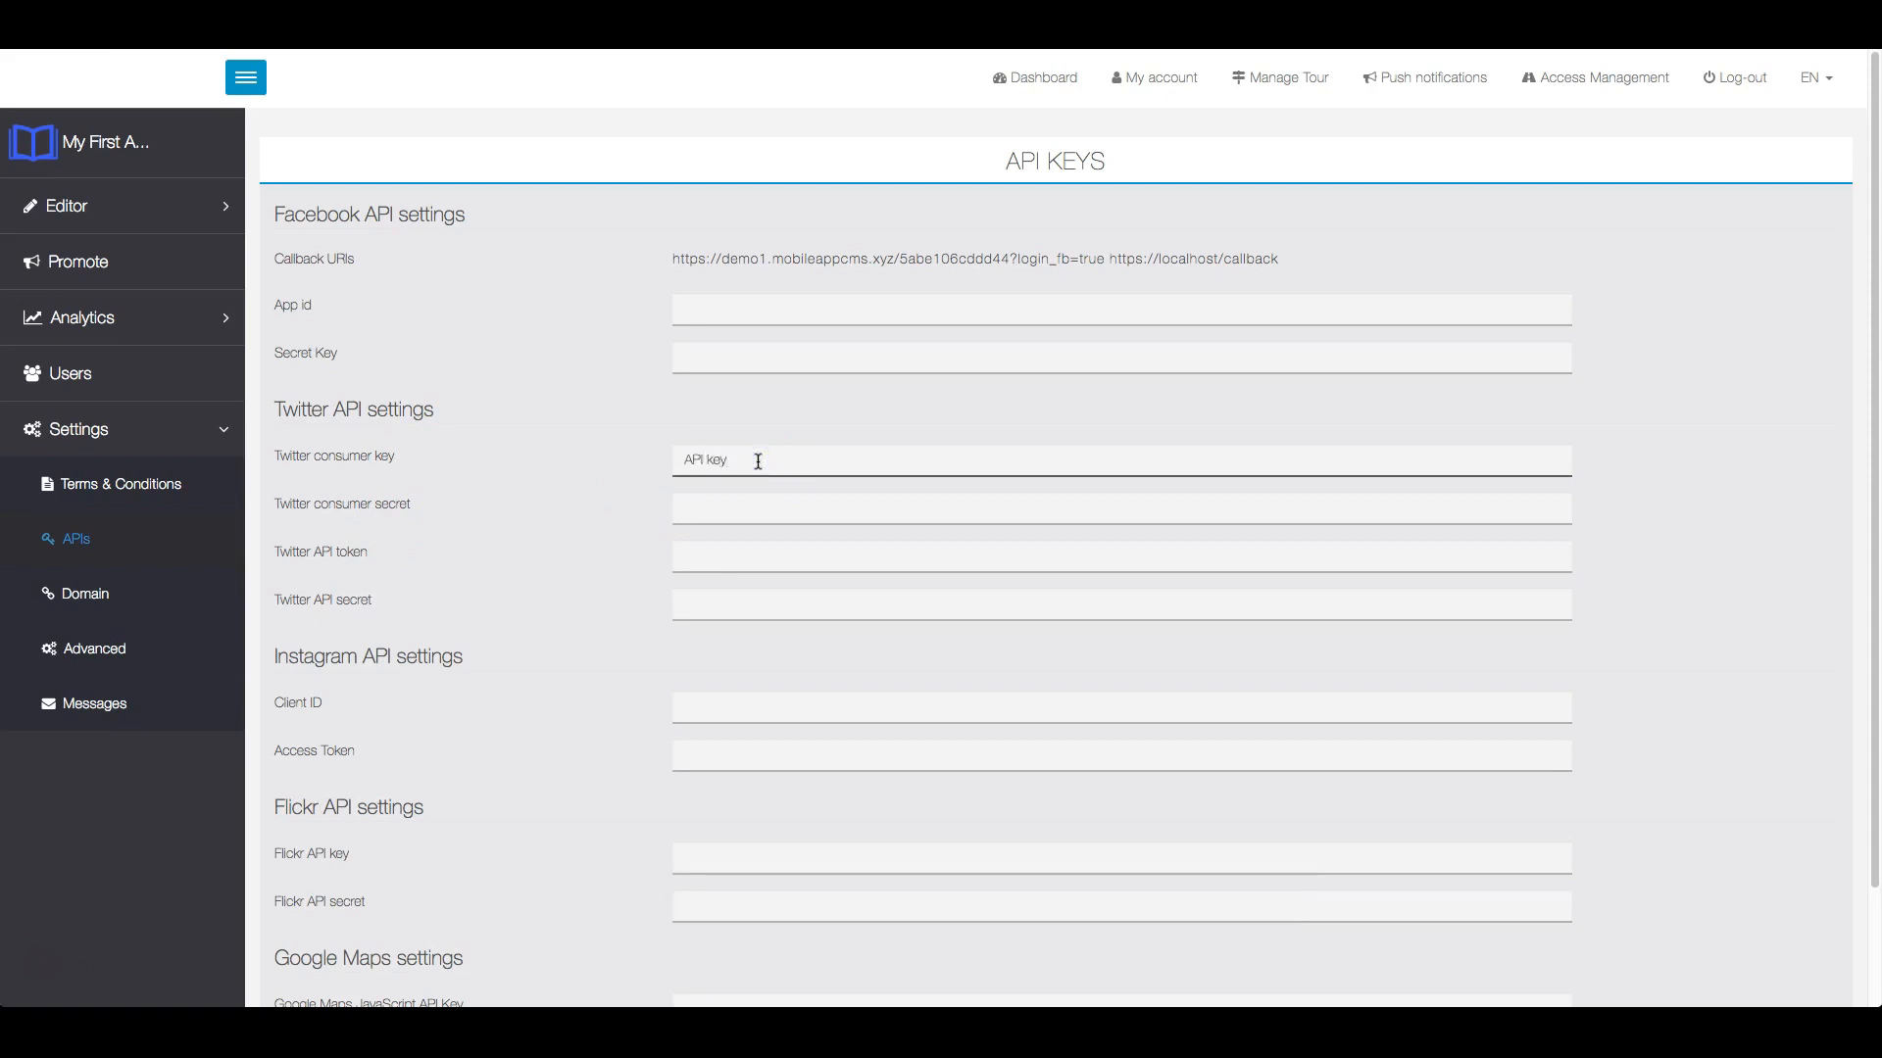
scroll(608, 617, down, 3)
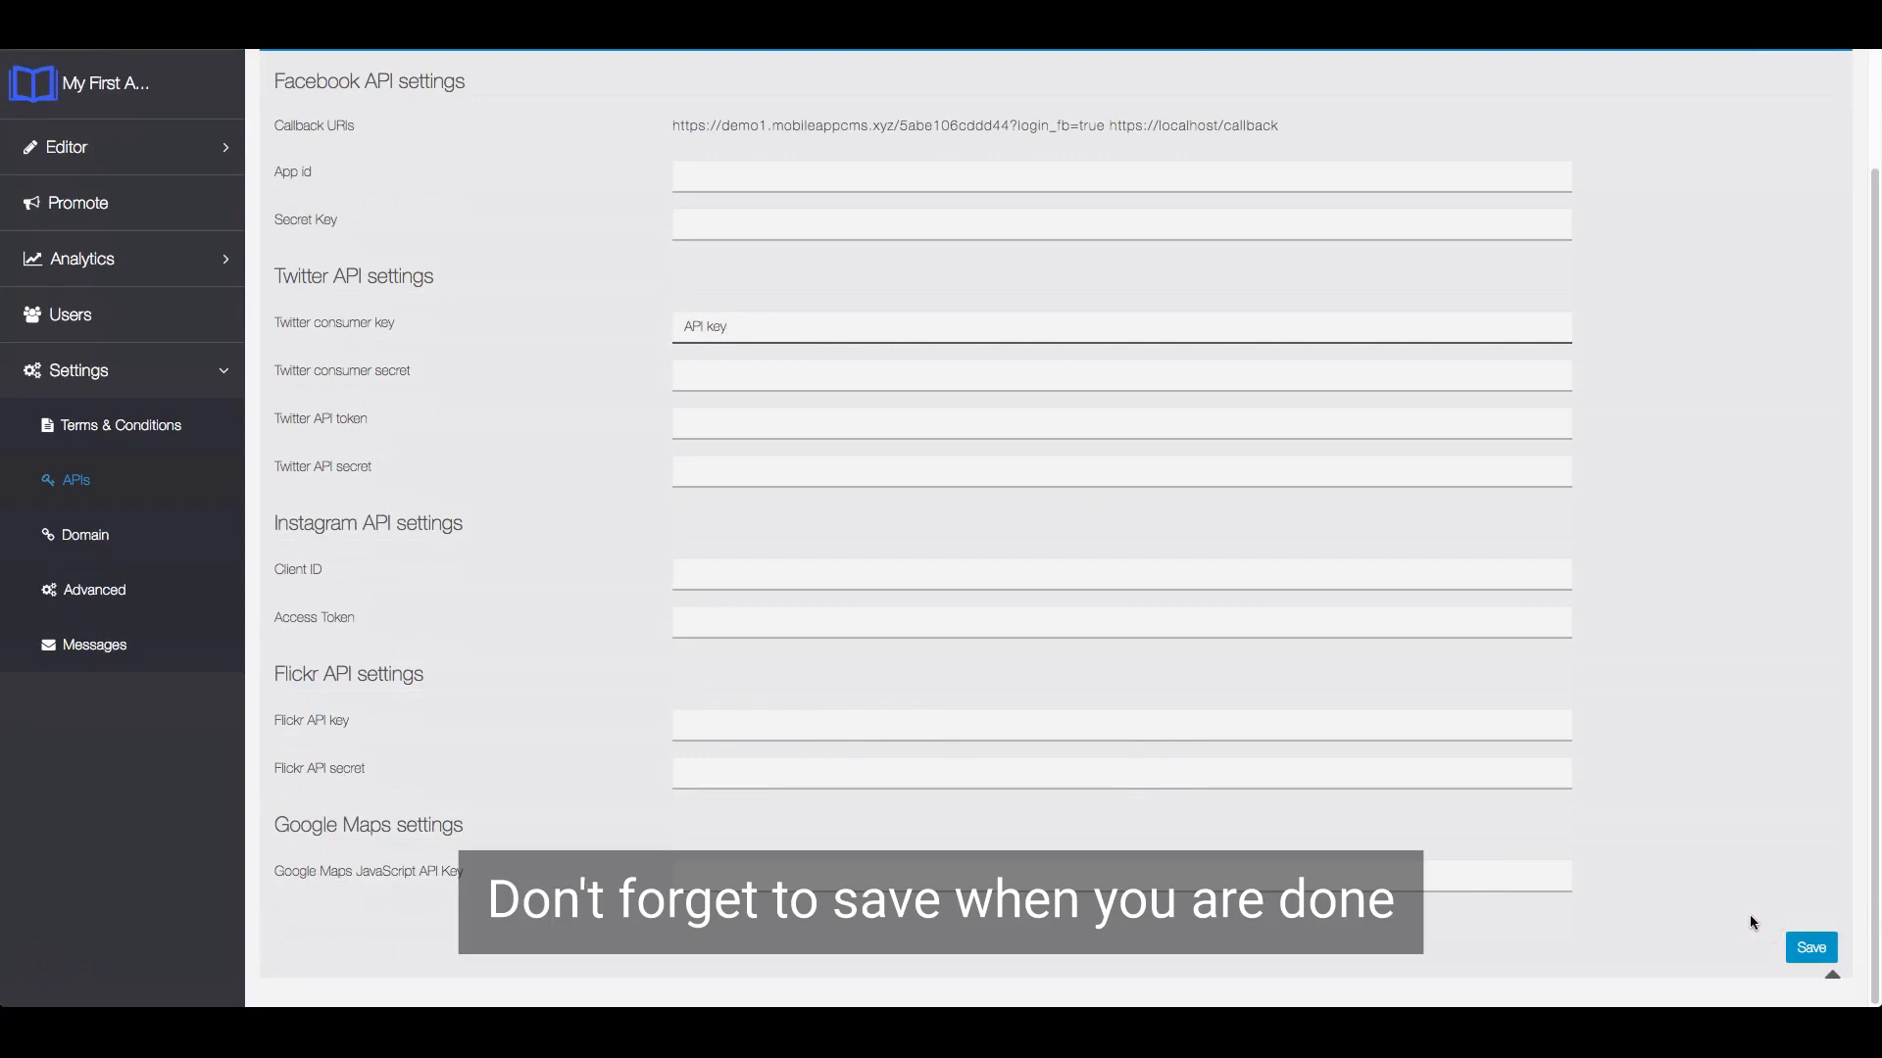
click(1811, 947)
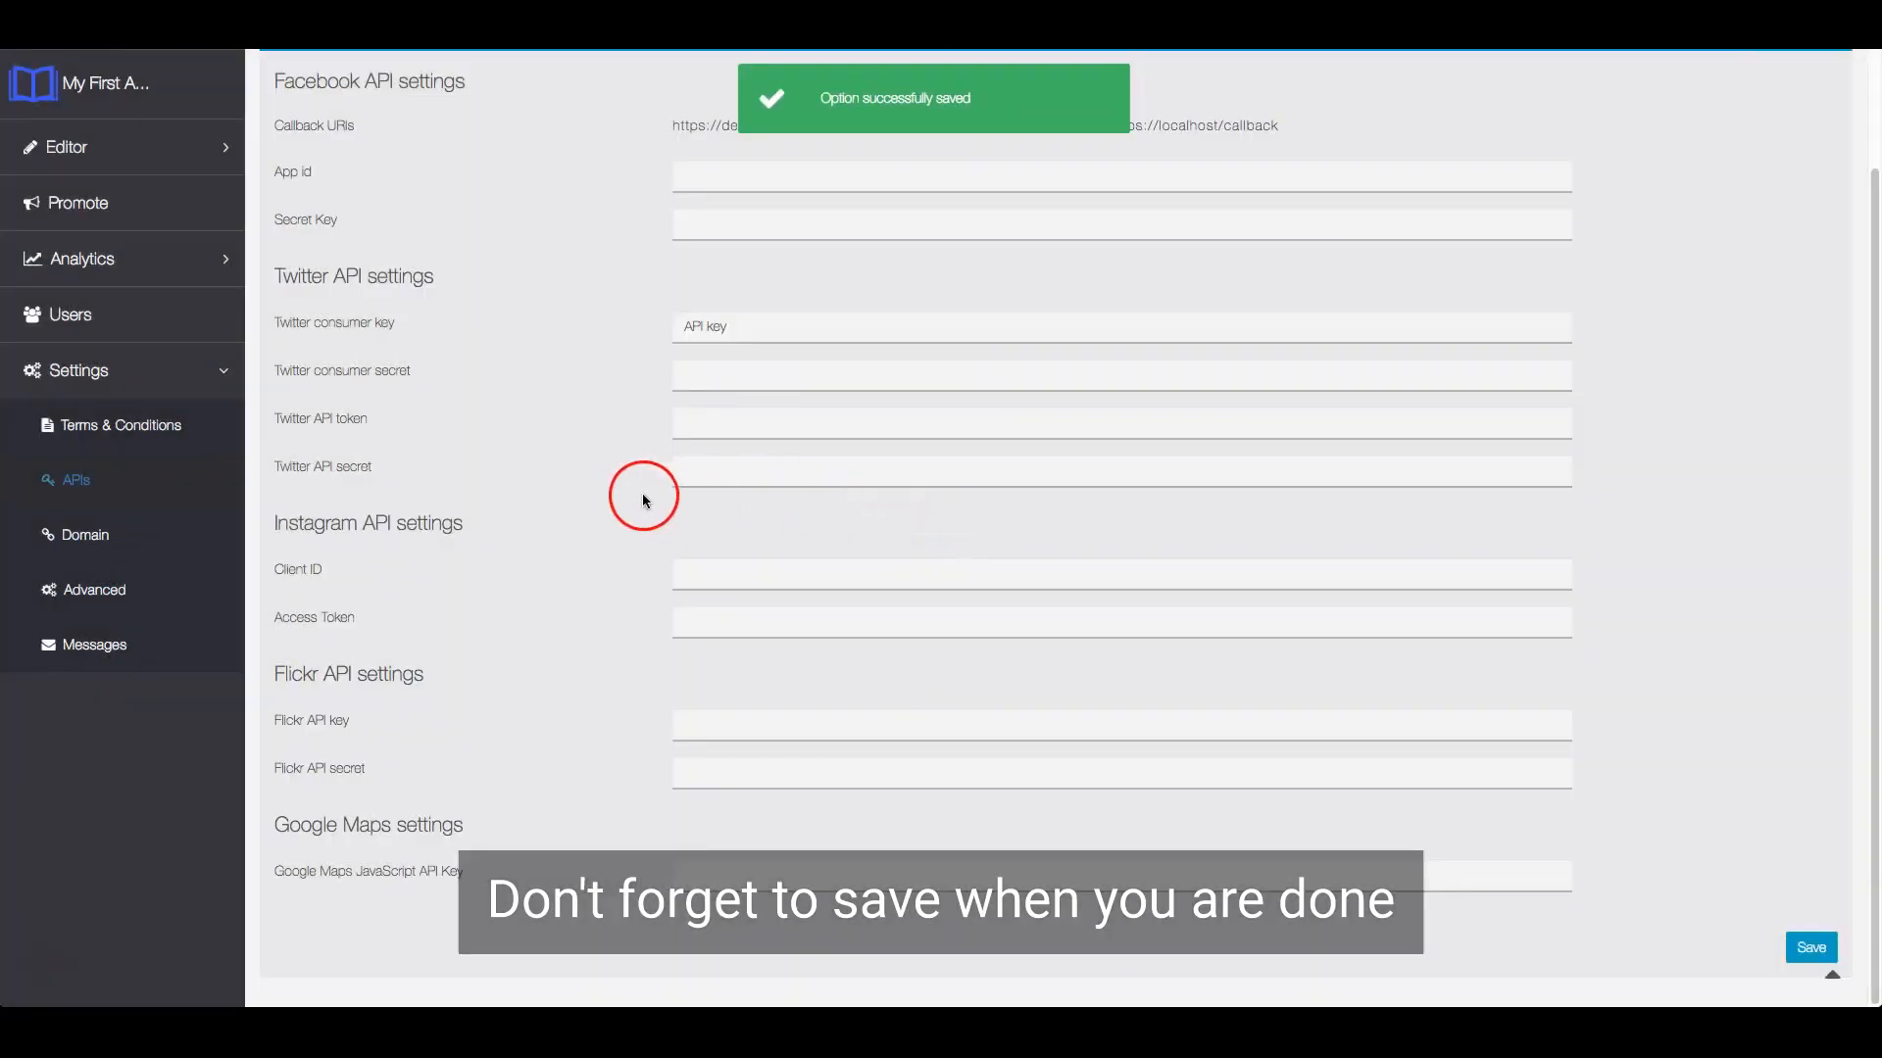
View the app's Domain settings, and enable offline content in the advanced application options
click(147, 538)
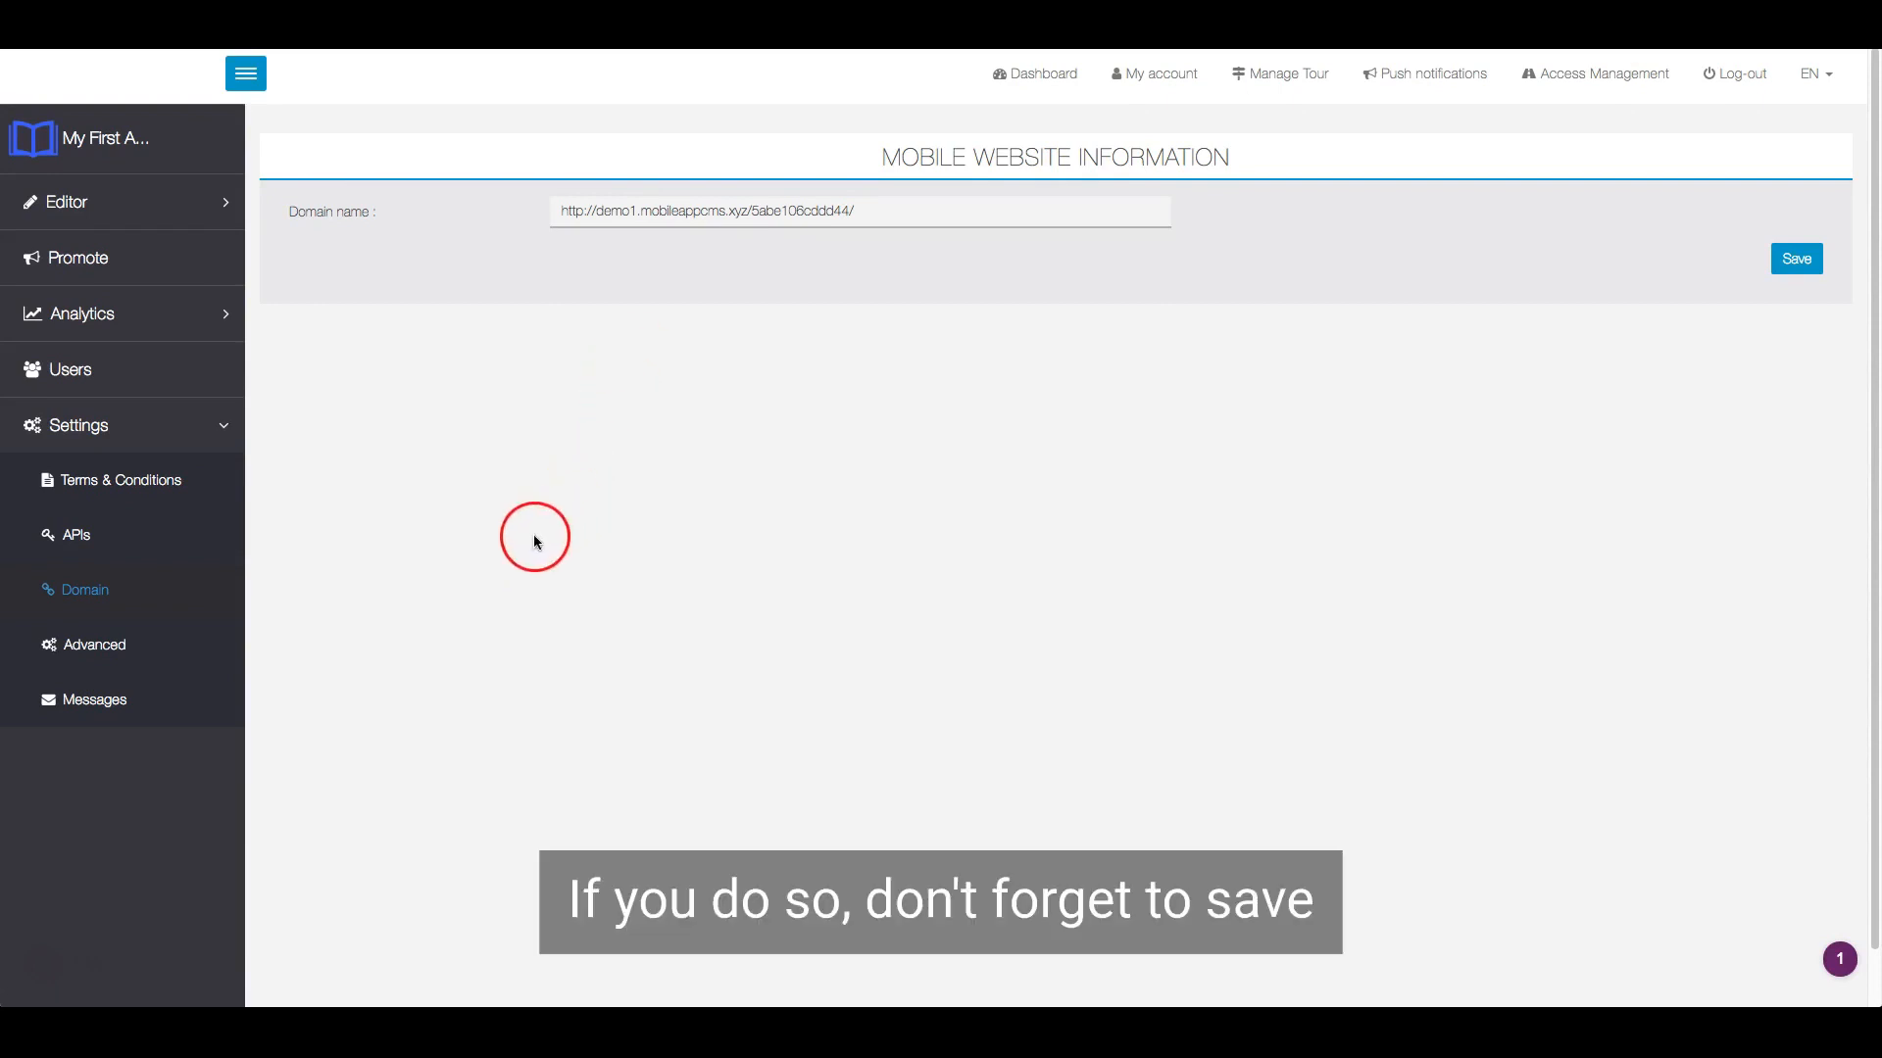
click(113, 649)
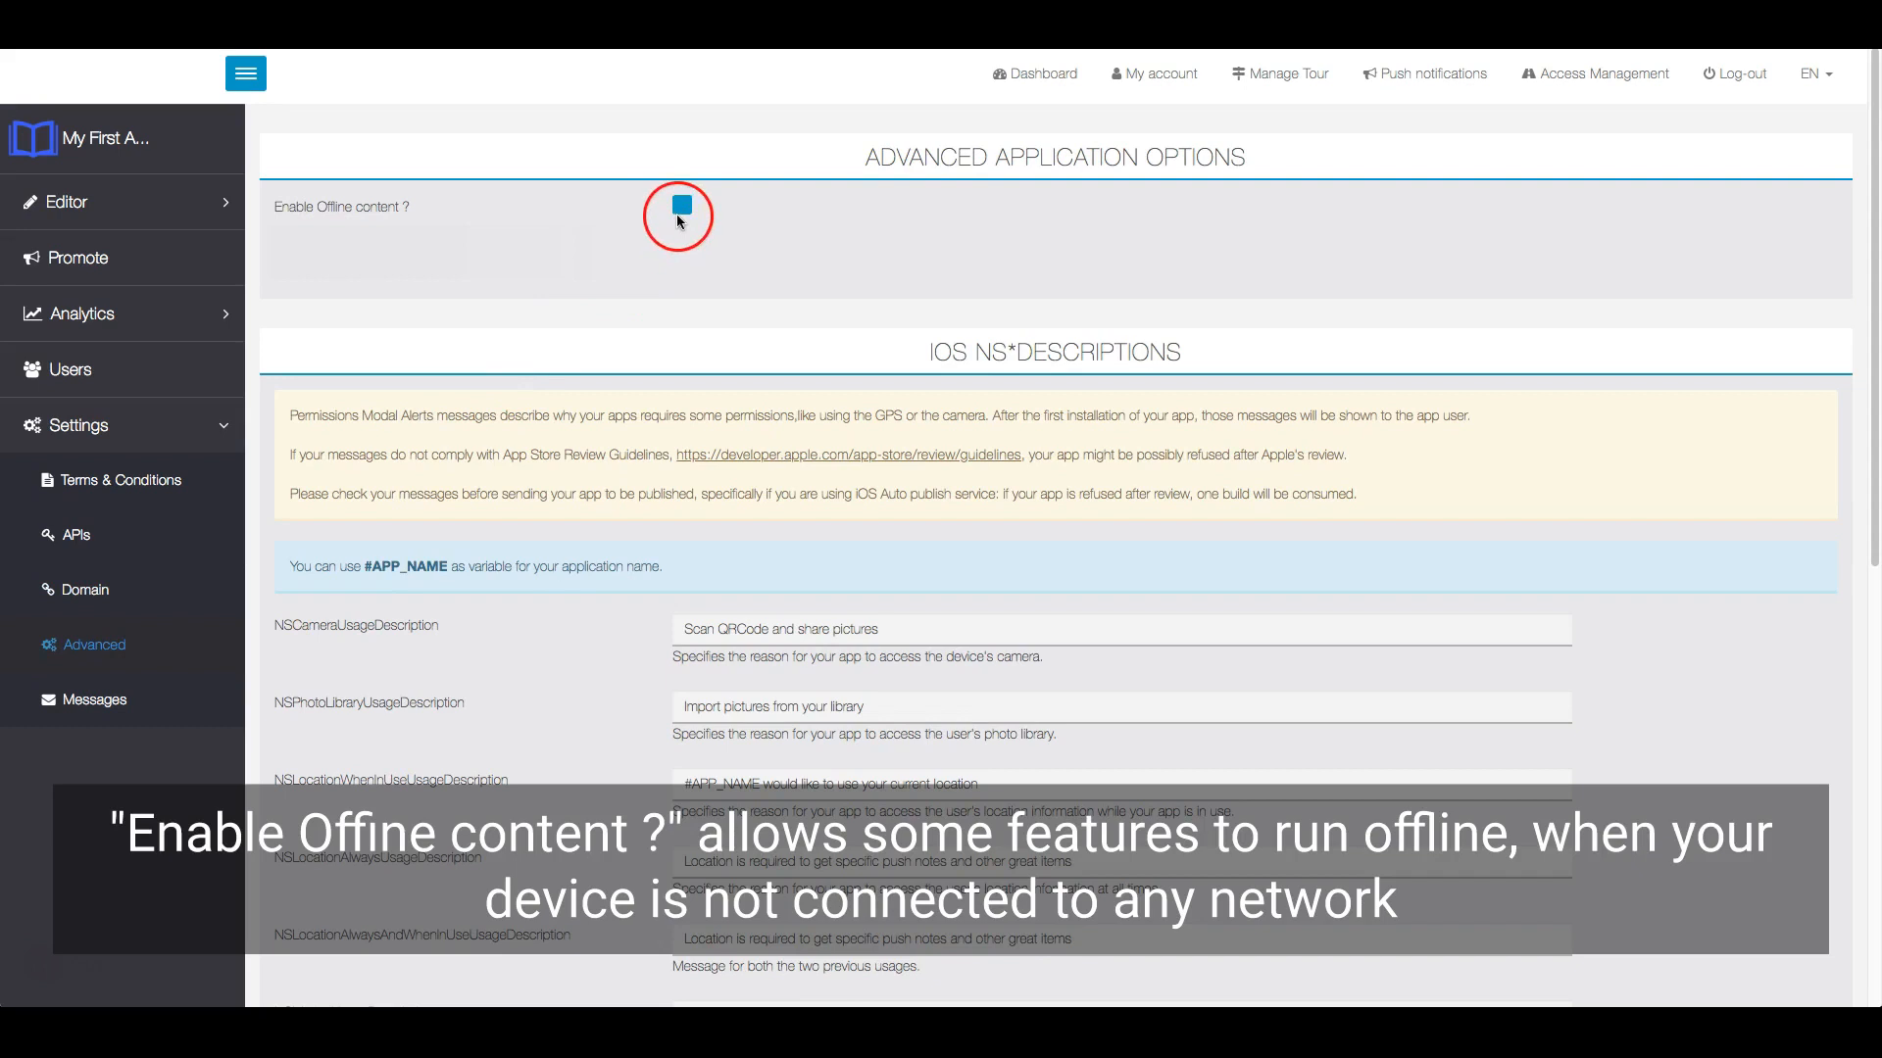
click(682, 206)
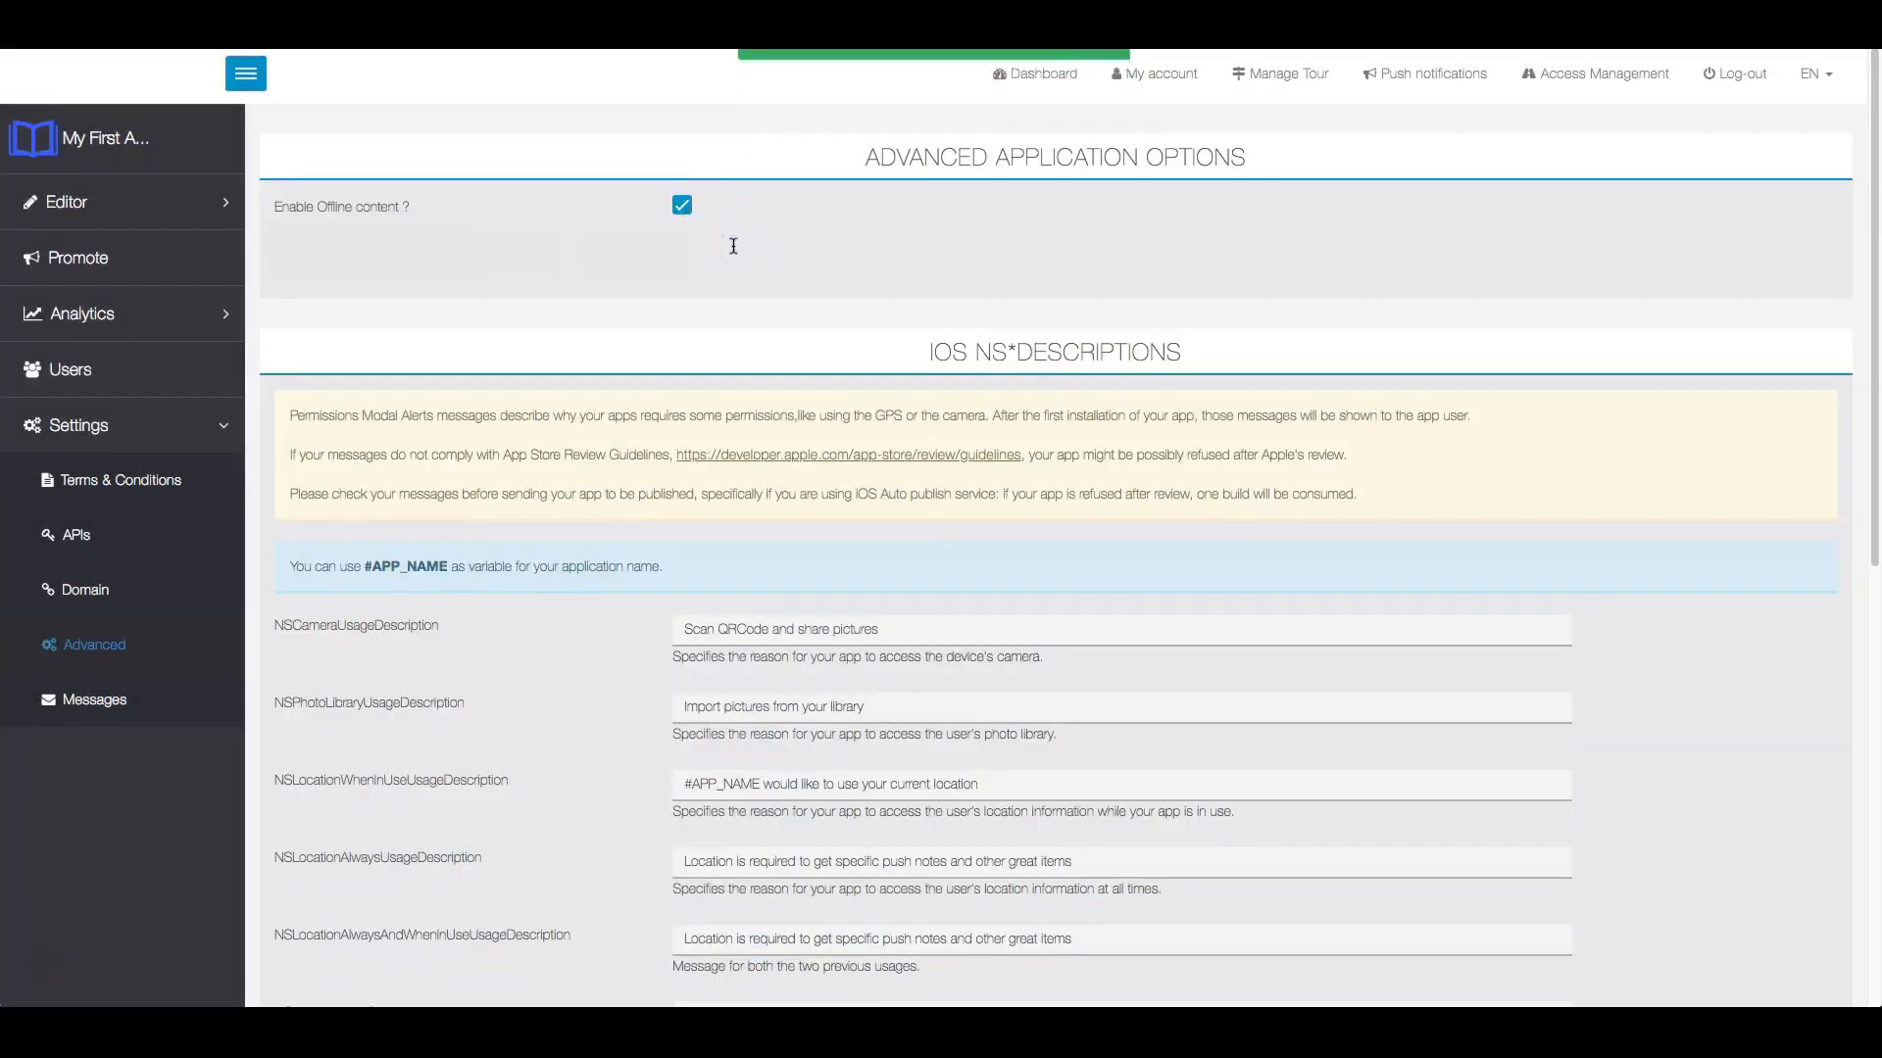
Replace the NSLocationWhenInUseUsageDescription text with "Here is your newly updated Permission Modal Alert Message"
scroll(1074, 134, down, 3)
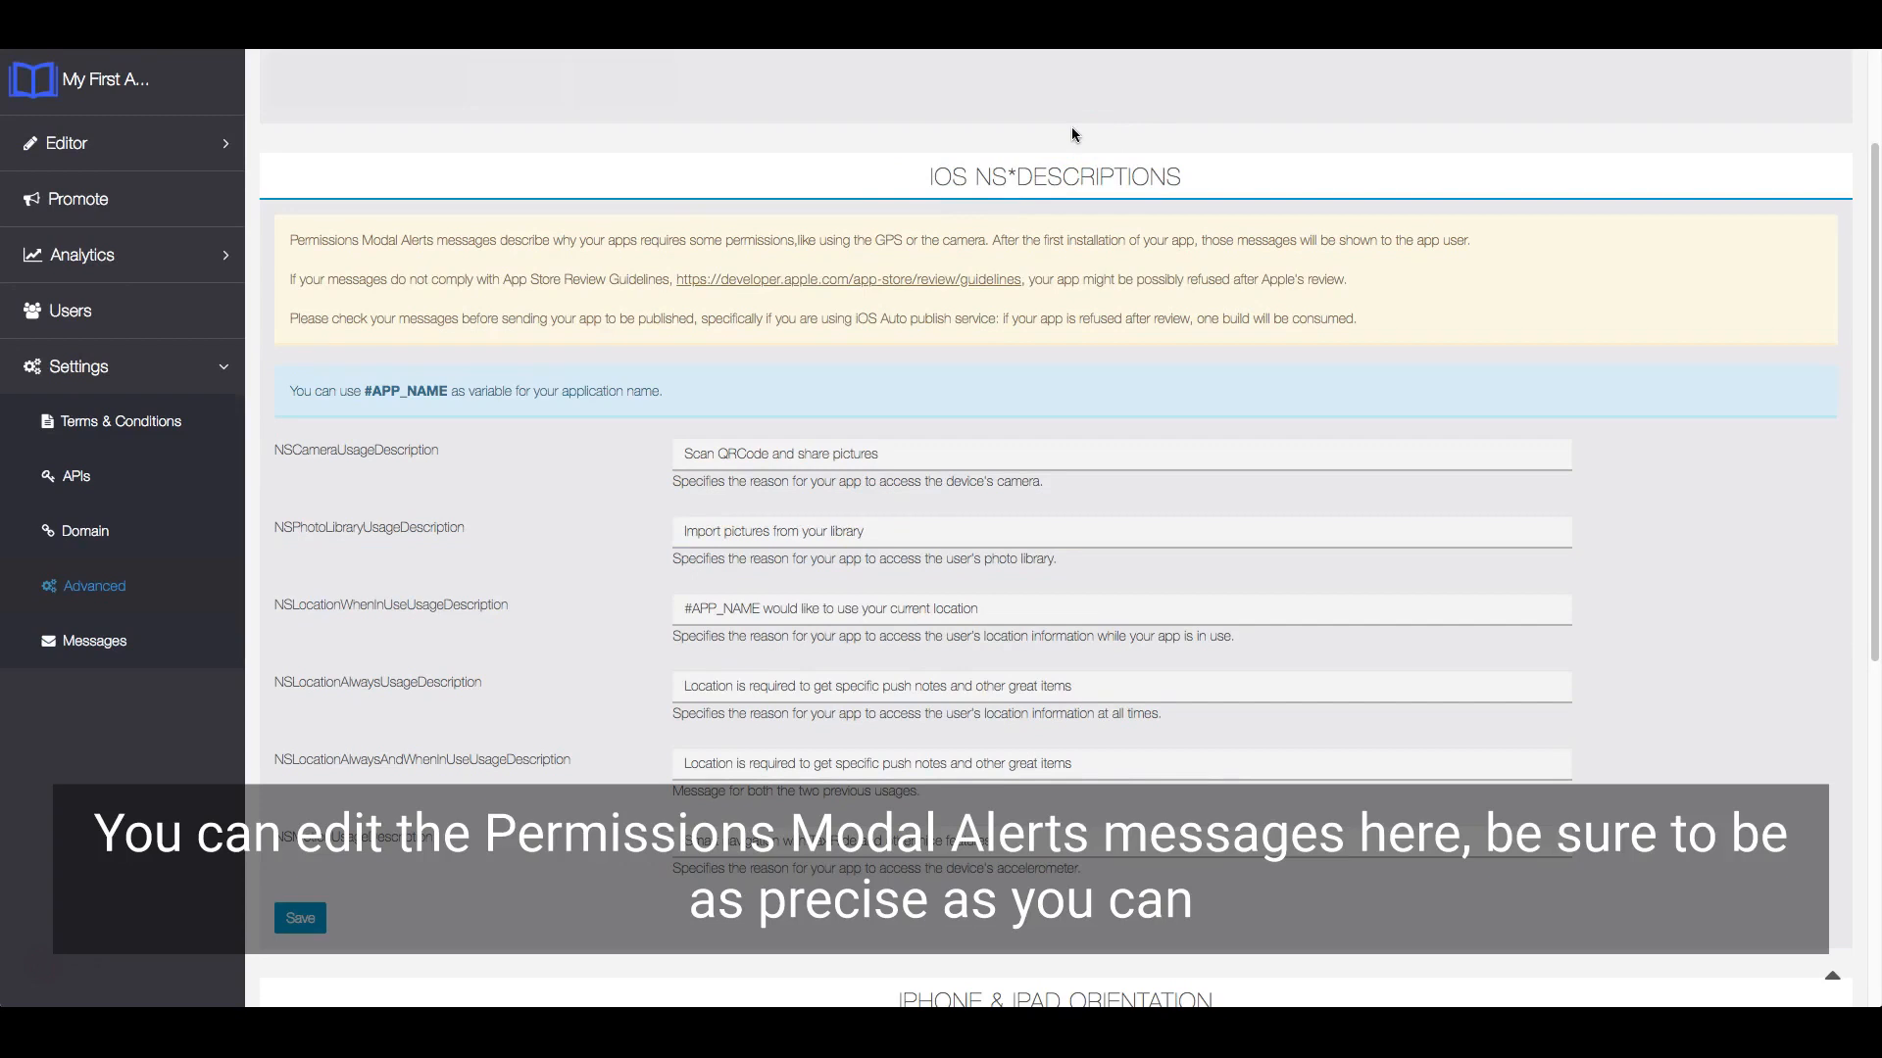
scroll(603, 452, down, 1)
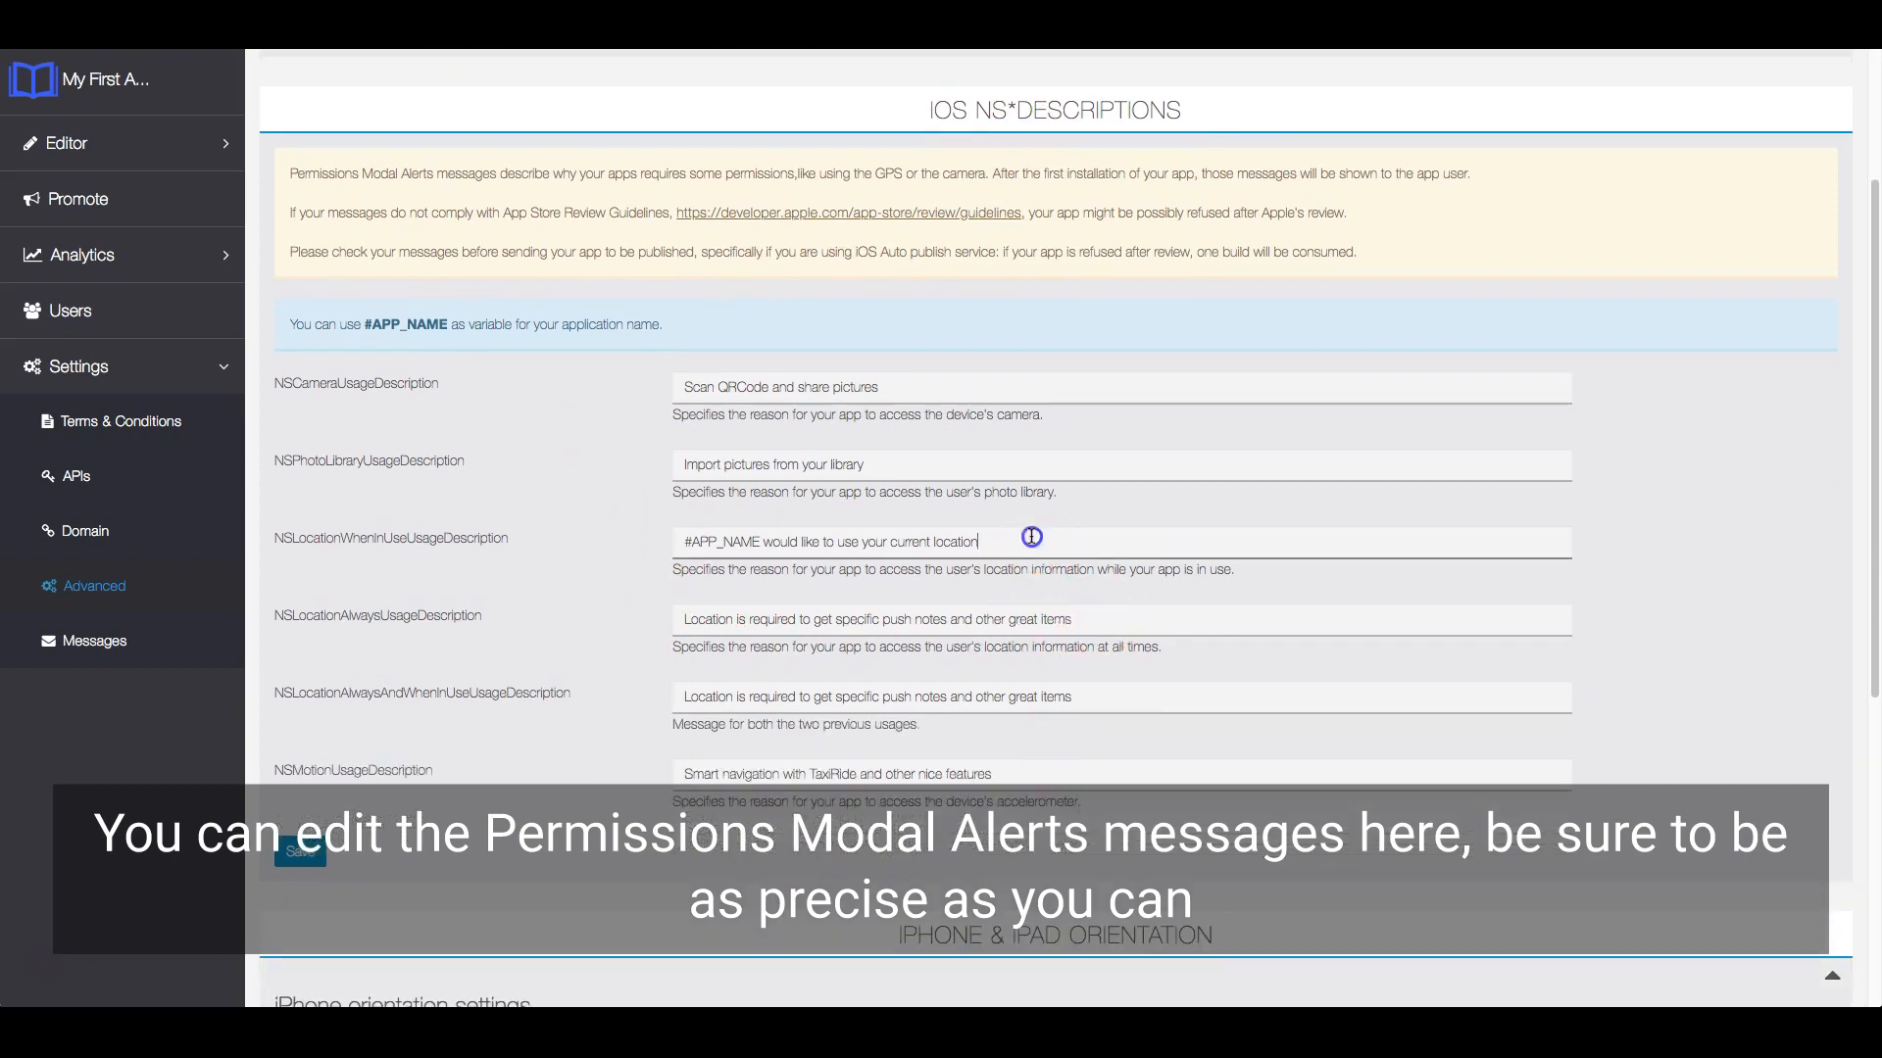
triple_click(1142, 537)
text(Here is your newly updated Permission Modal Alert Message)
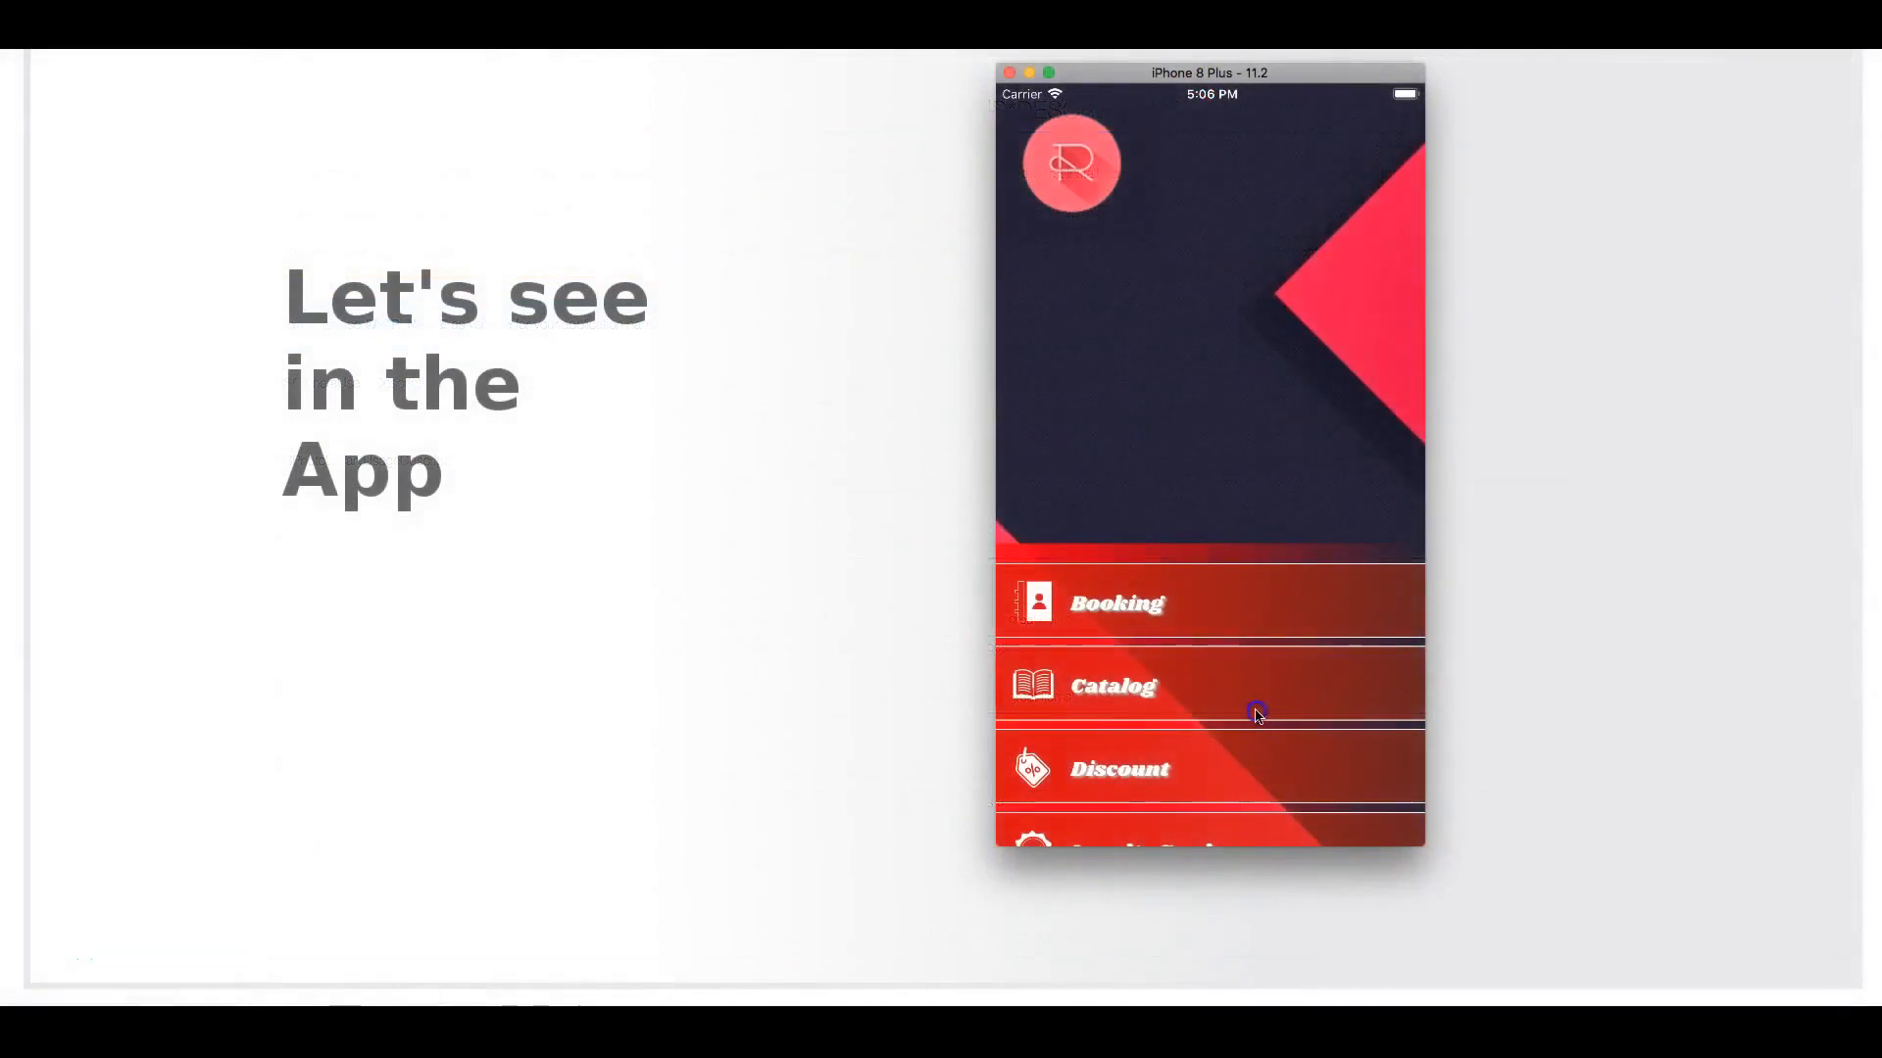
Open Places in the iPhone simulator to check the location permission alert, and save the iOS descriptions in the app settings
drag(1257, 712, 1218, 469)
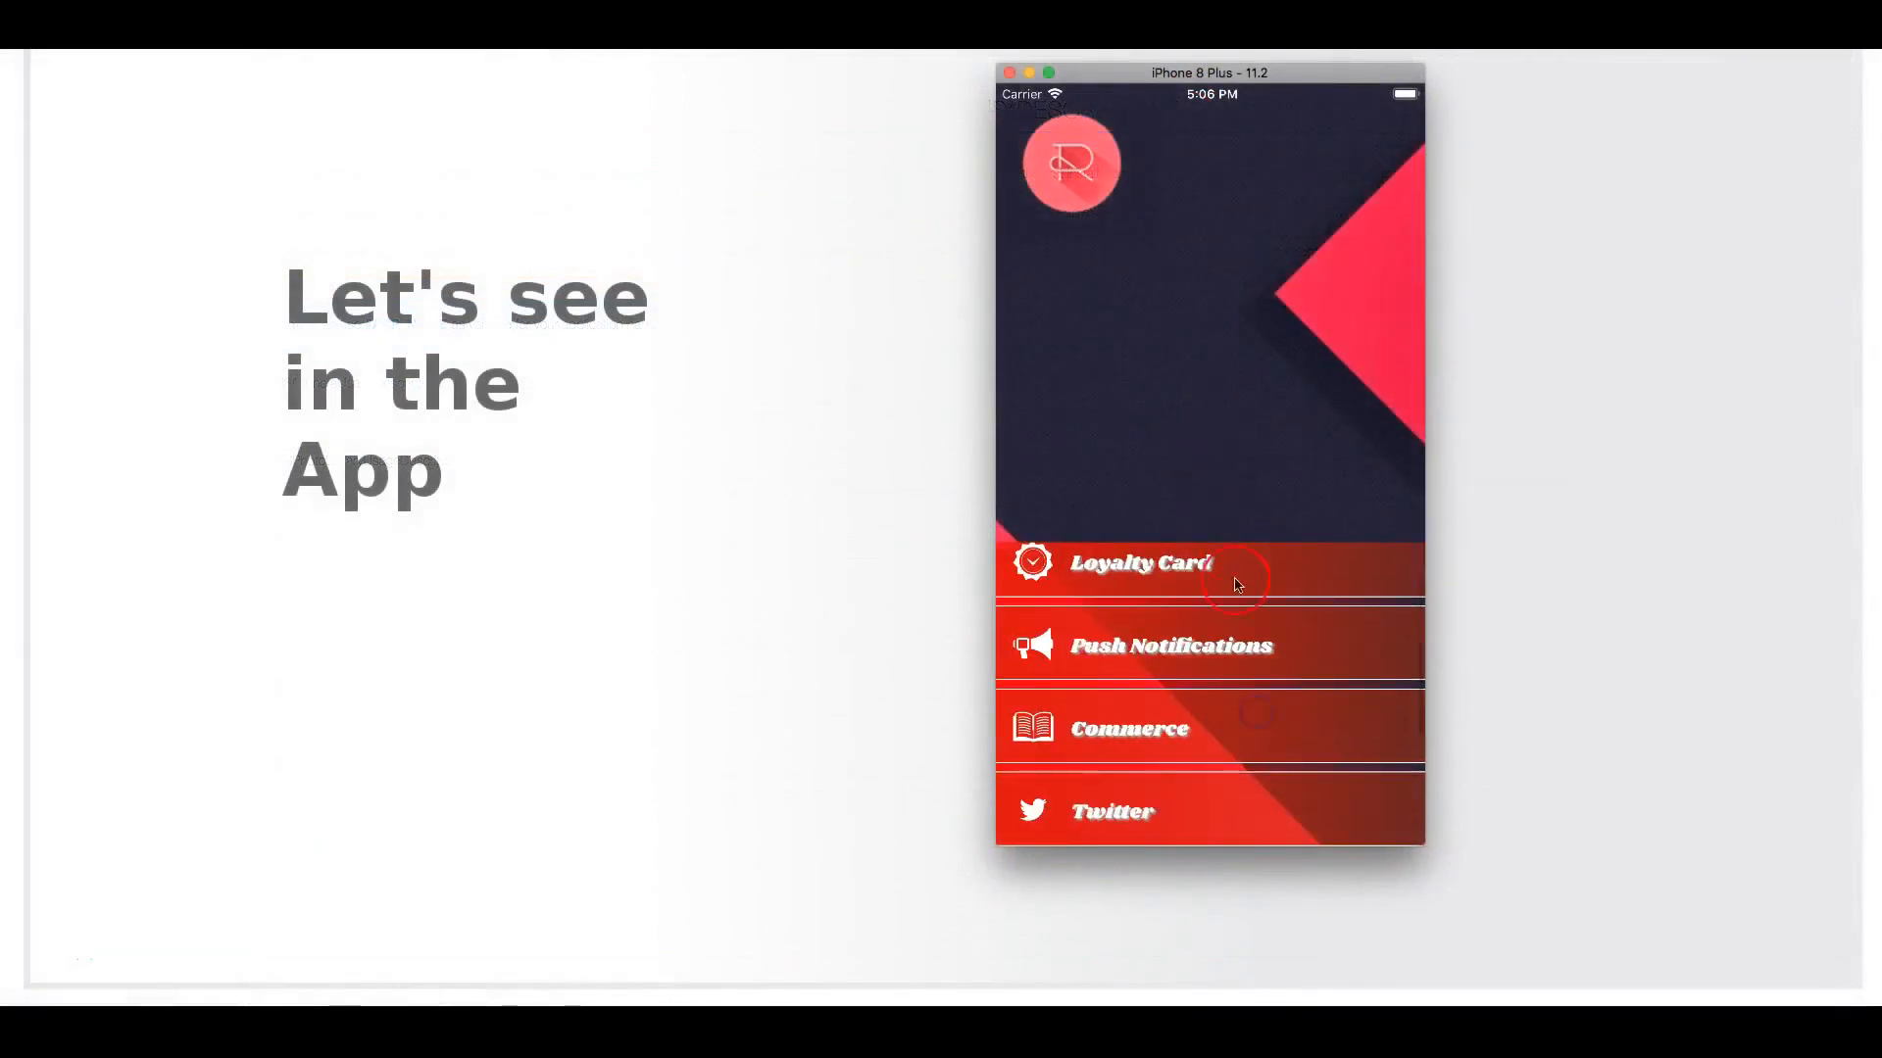
drag(1253, 761, 1204, 497)
drag(1212, 648, 1213, 669)
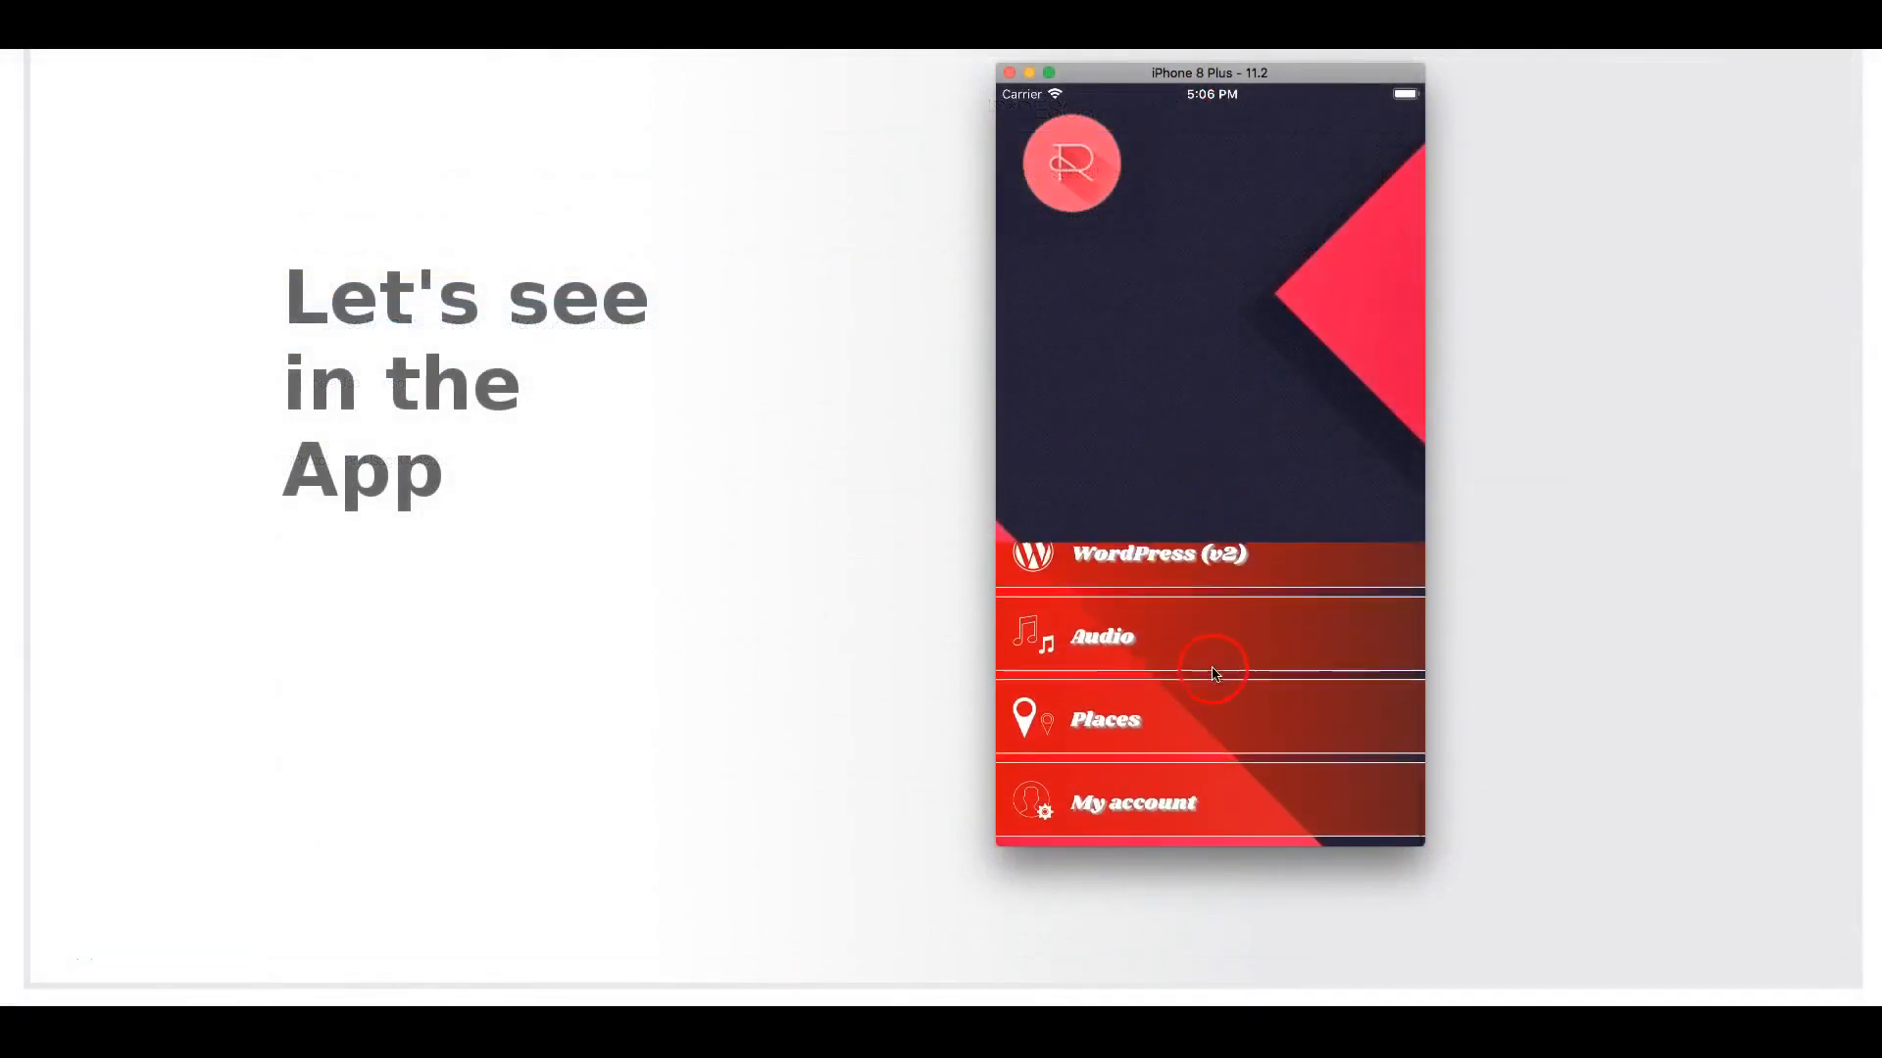
click(1156, 737)
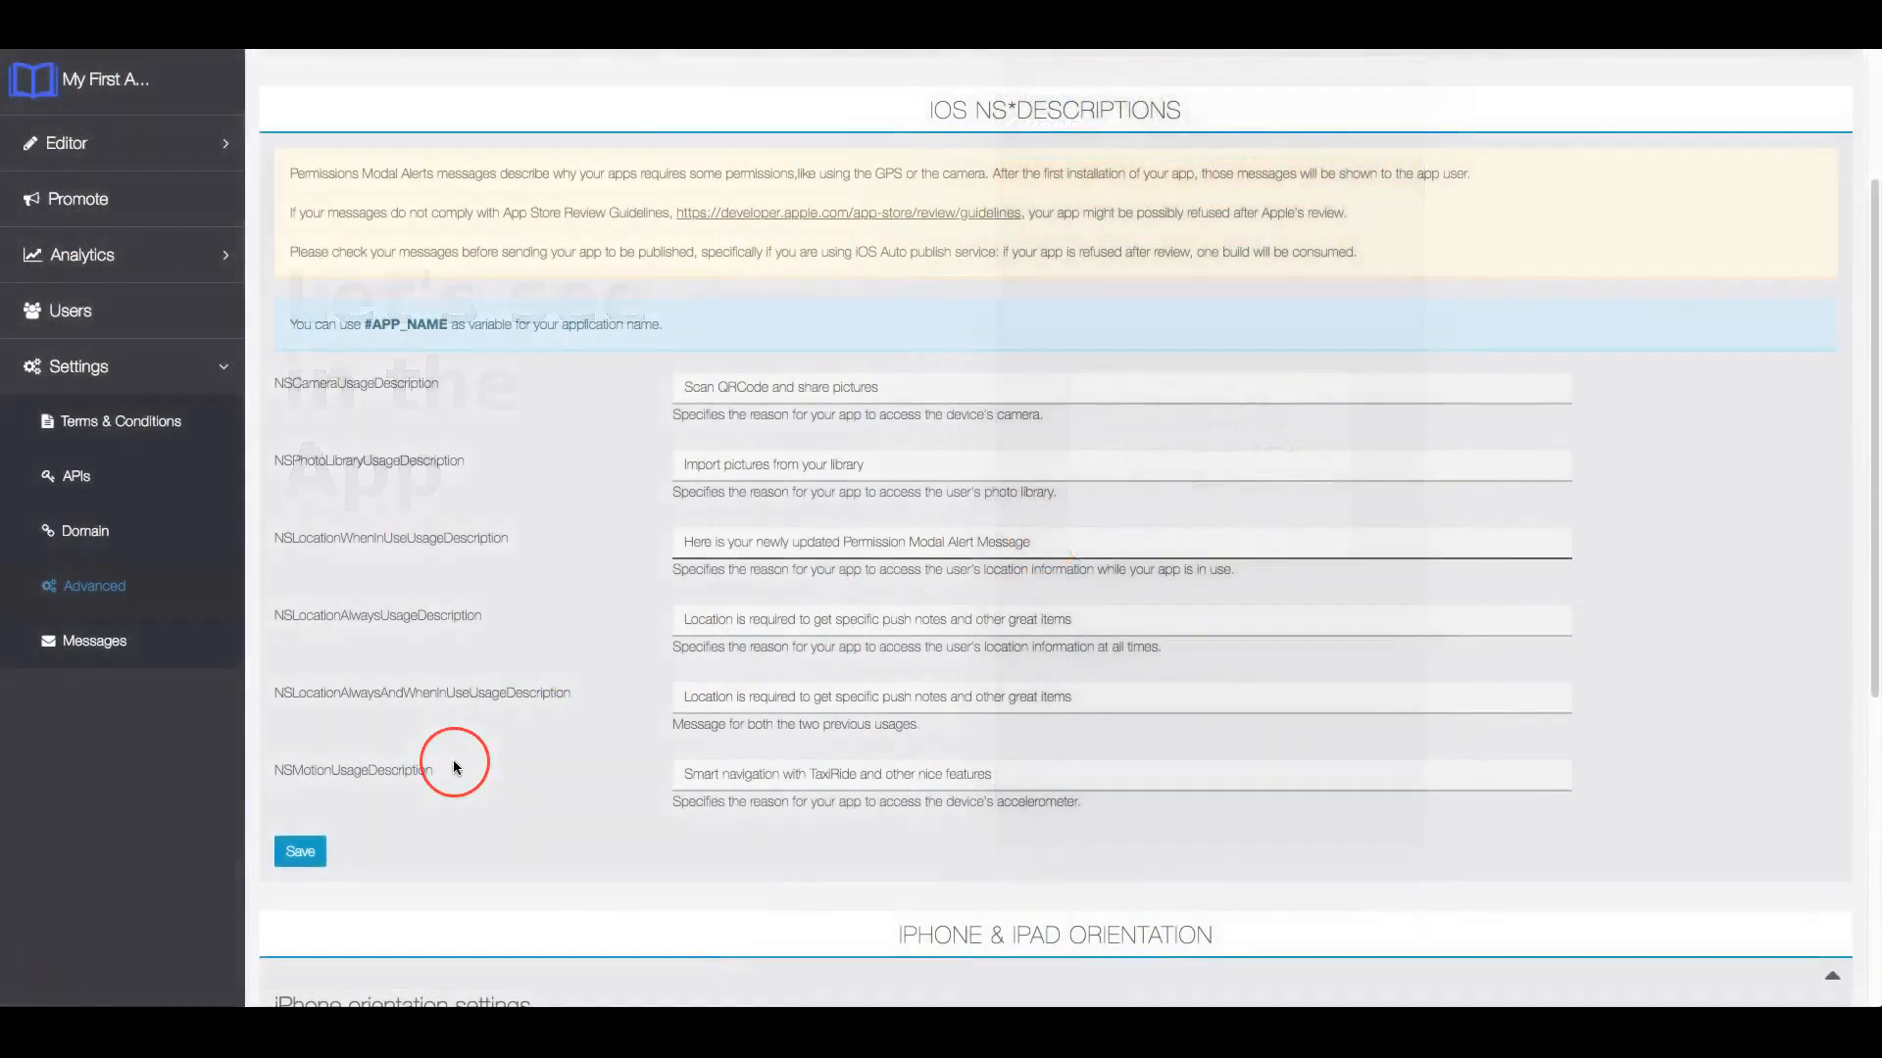
click(301, 851)
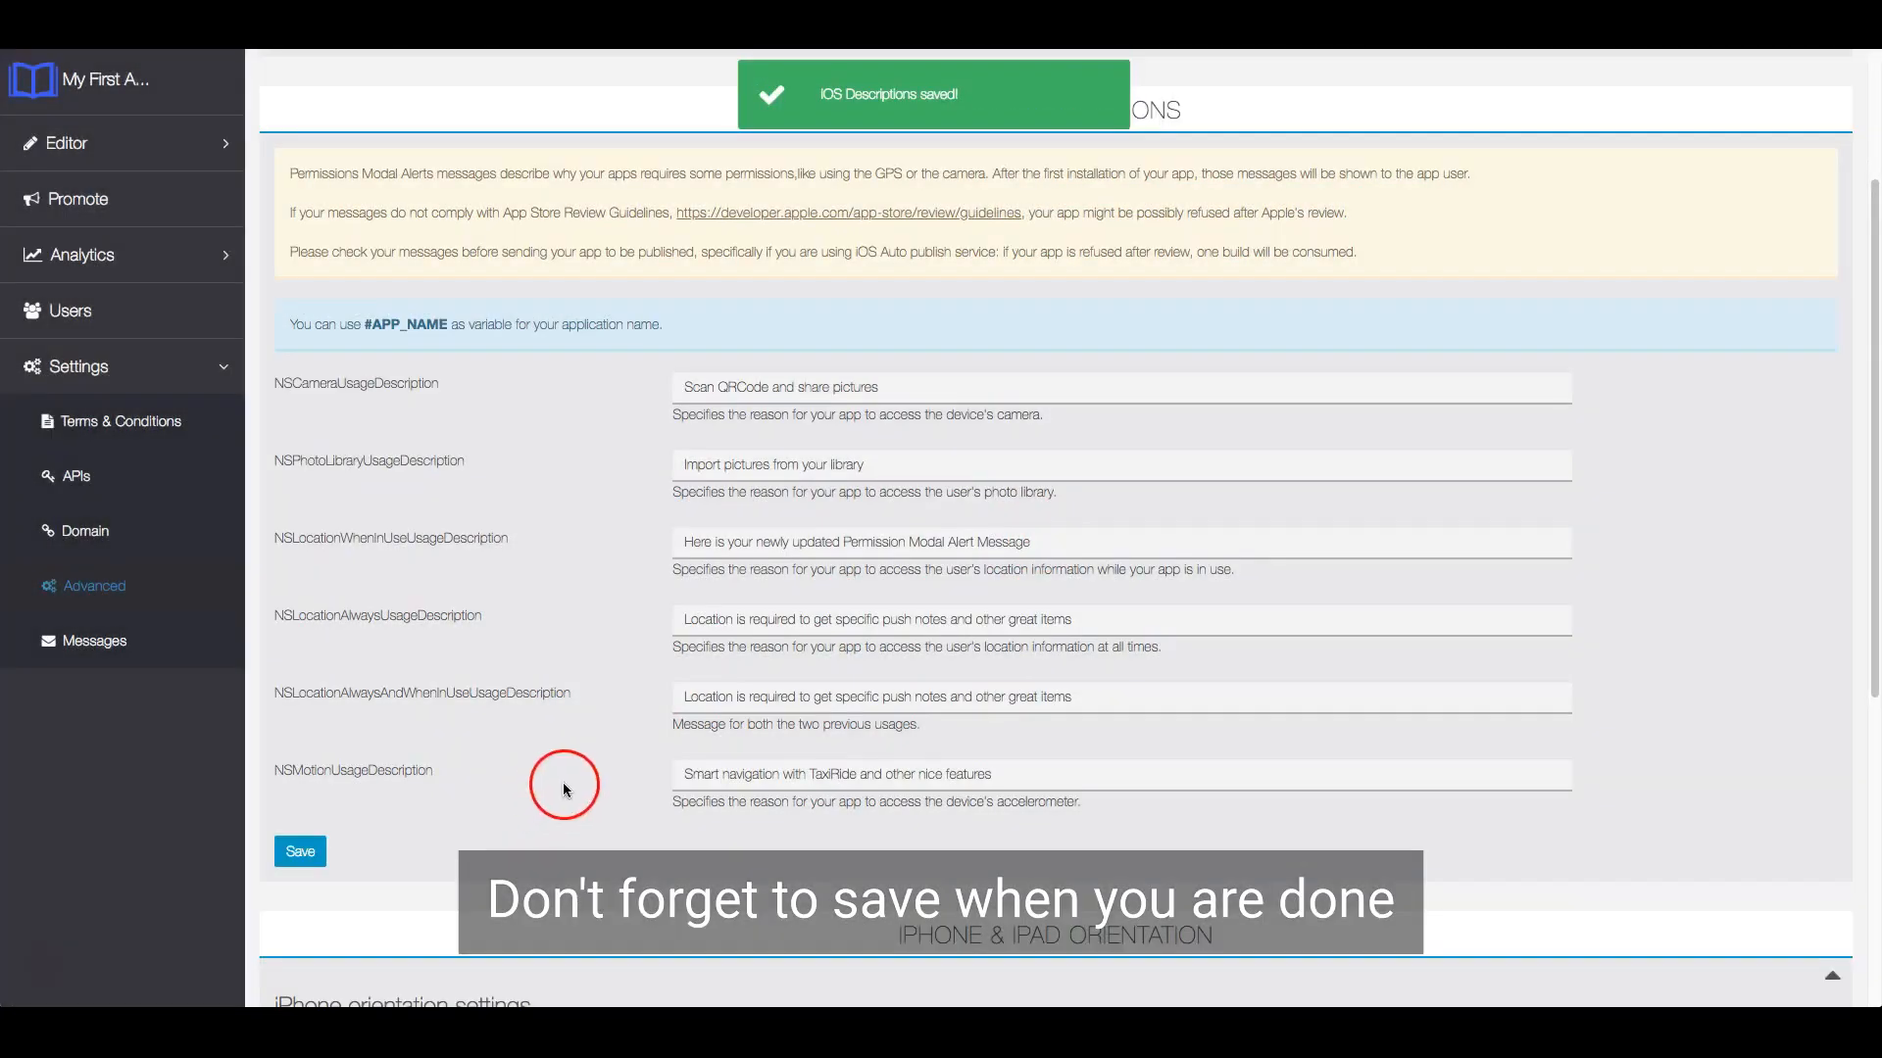
Disable the Portrait orientation for iPhone and the Landscape Right orientation for iPad
scroll(608, 735, down, 5)
scroll(635, 658, down, 1)
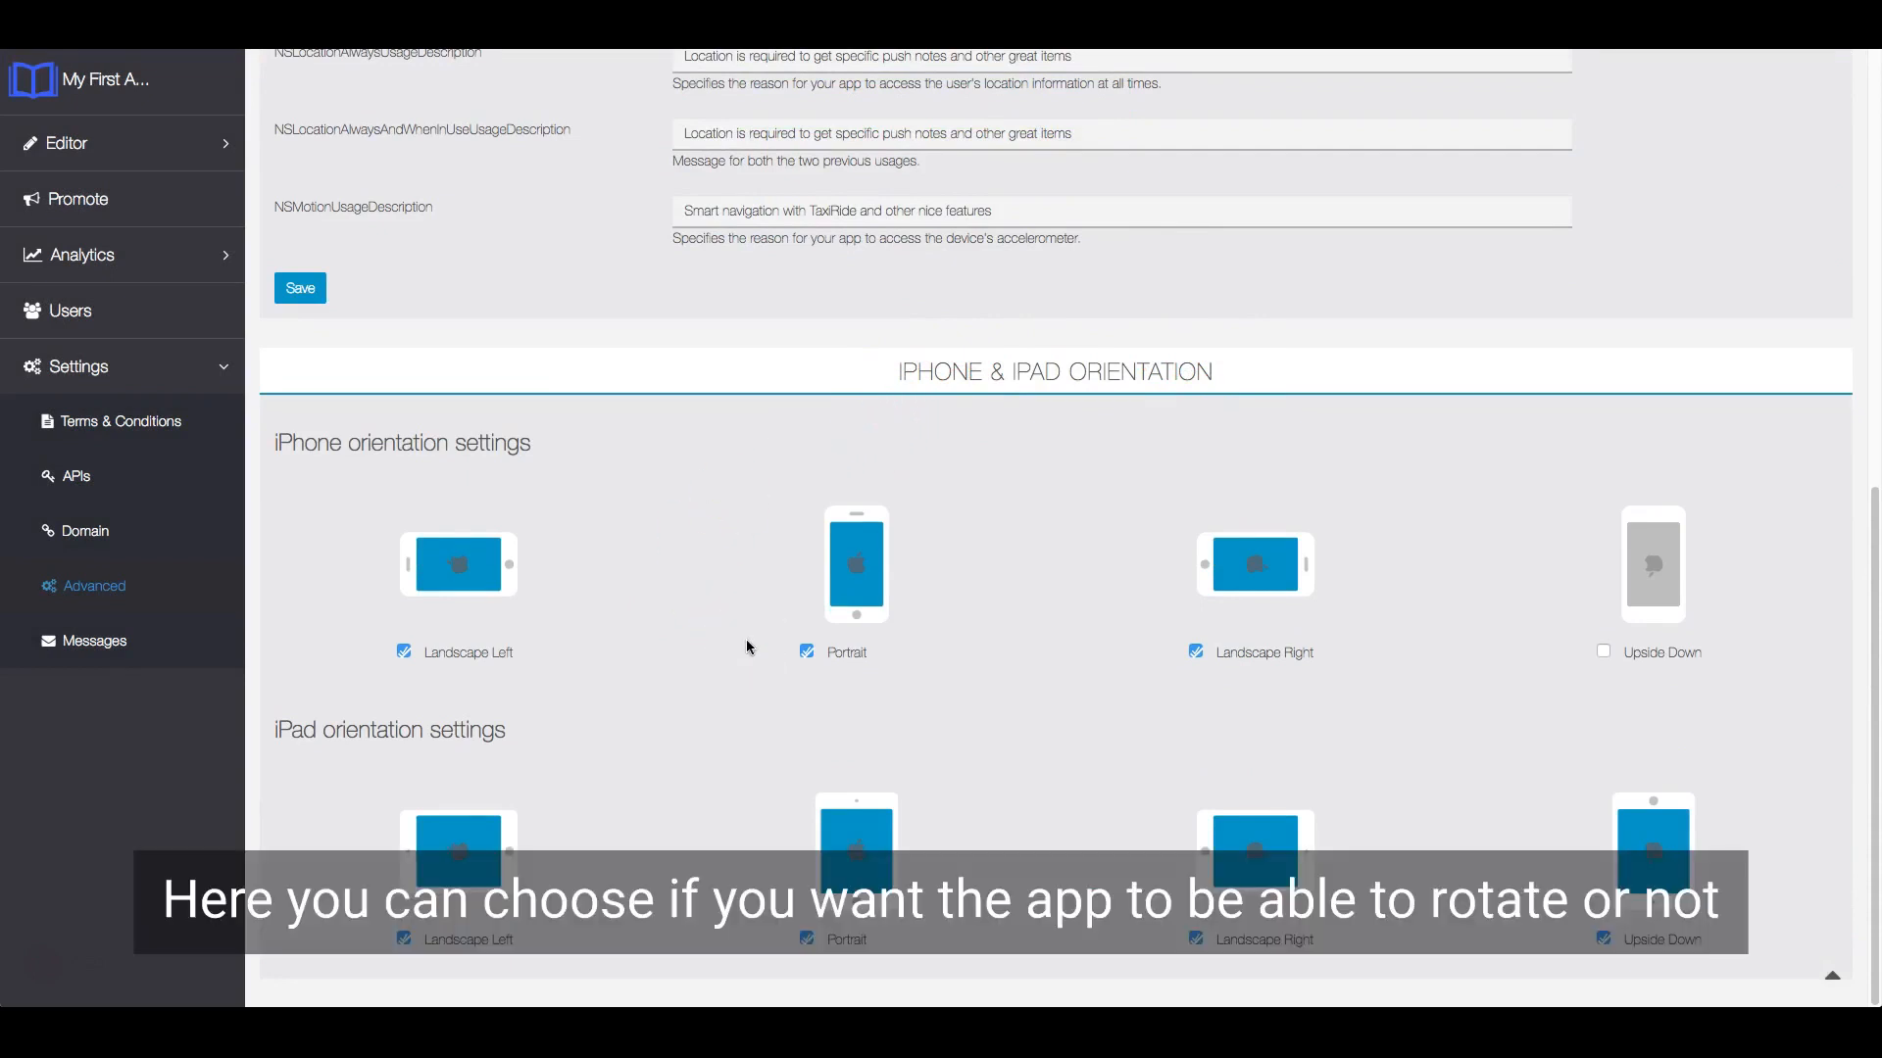
click(807, 656)
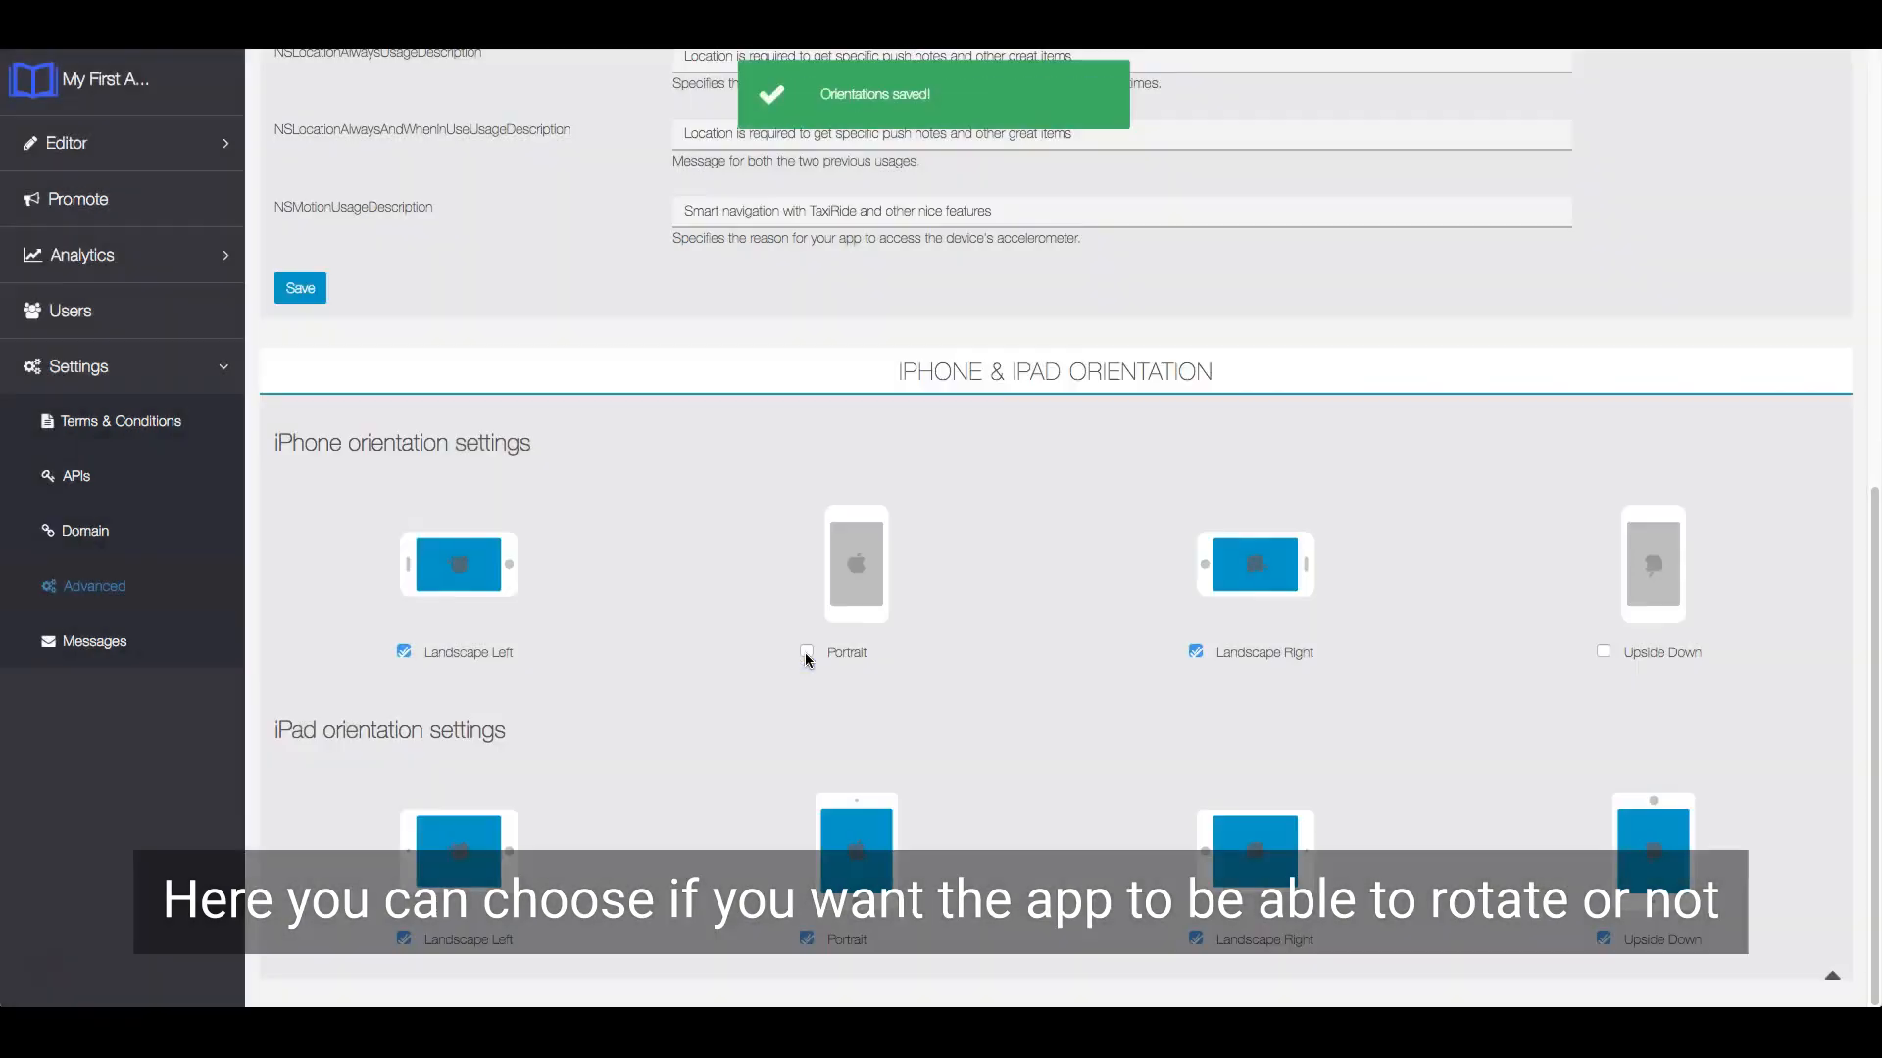
click(1157, 933)
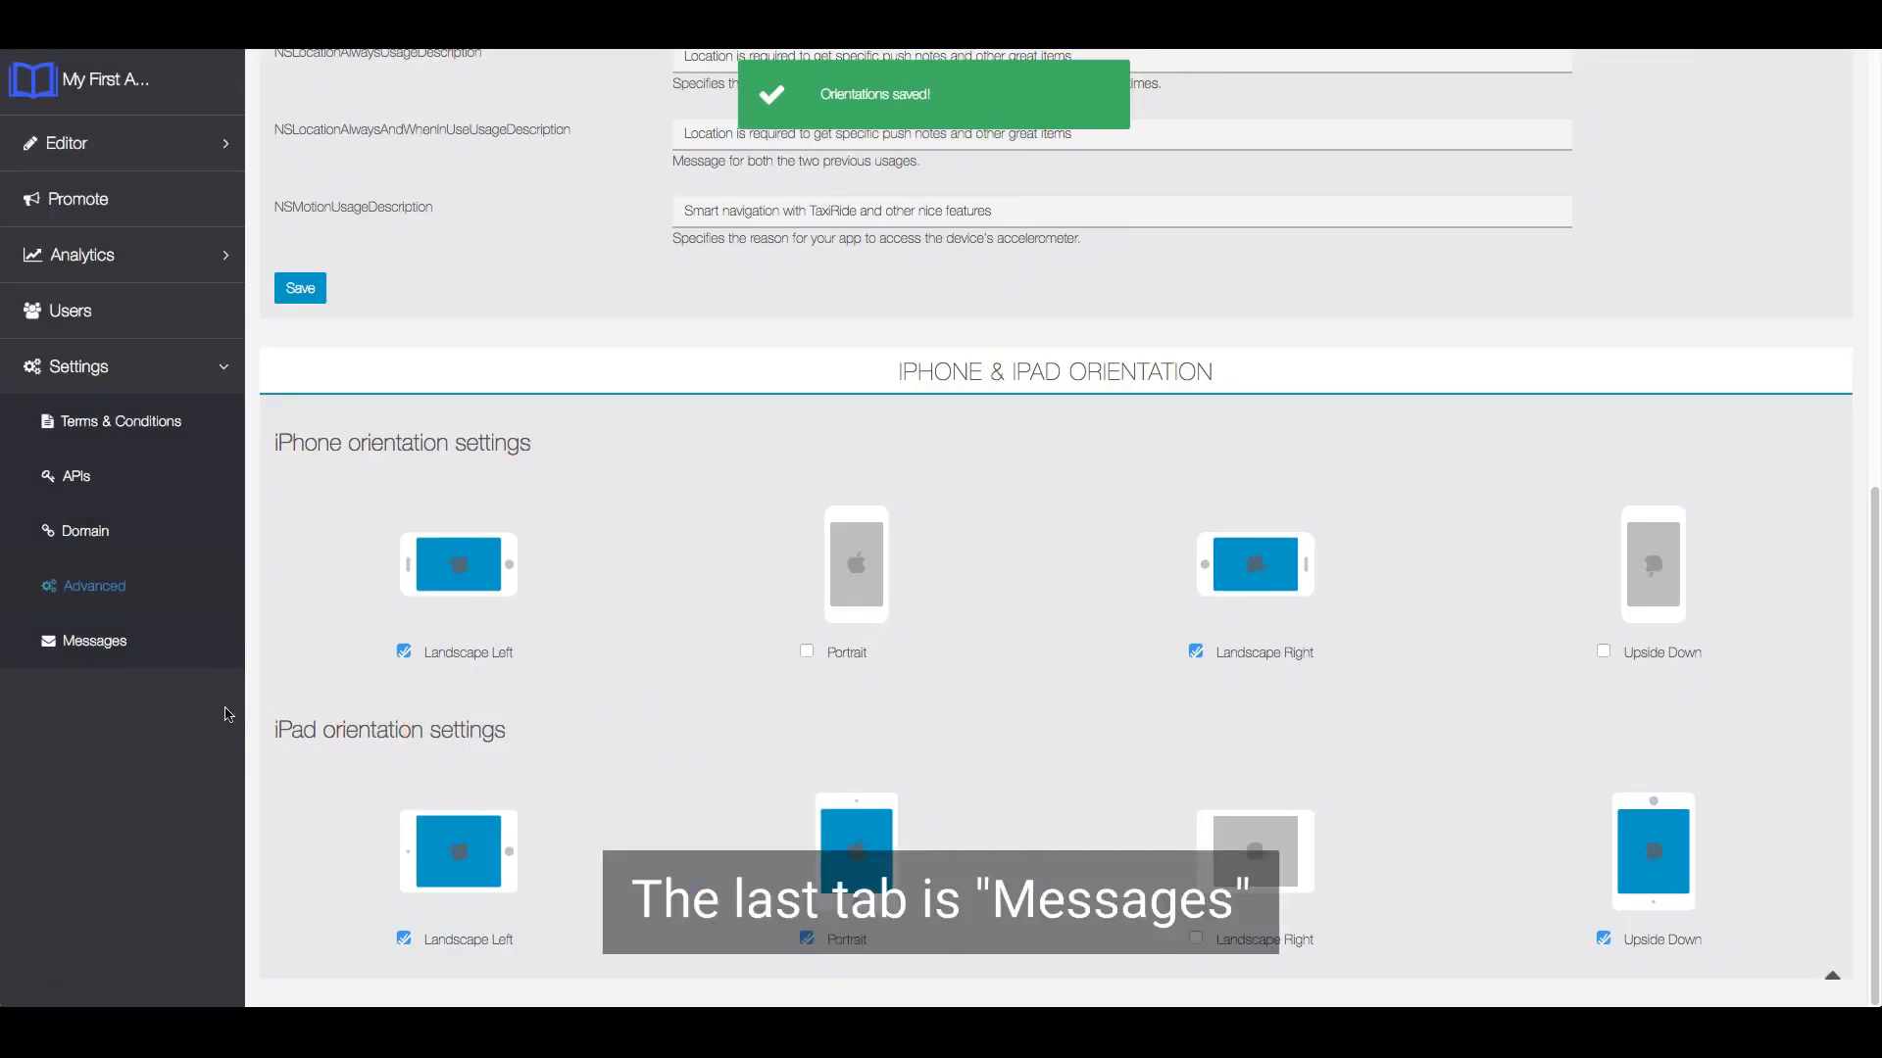
Write "Here is the Application icon" as a new message in the app's Messages settings
click(110, 640)
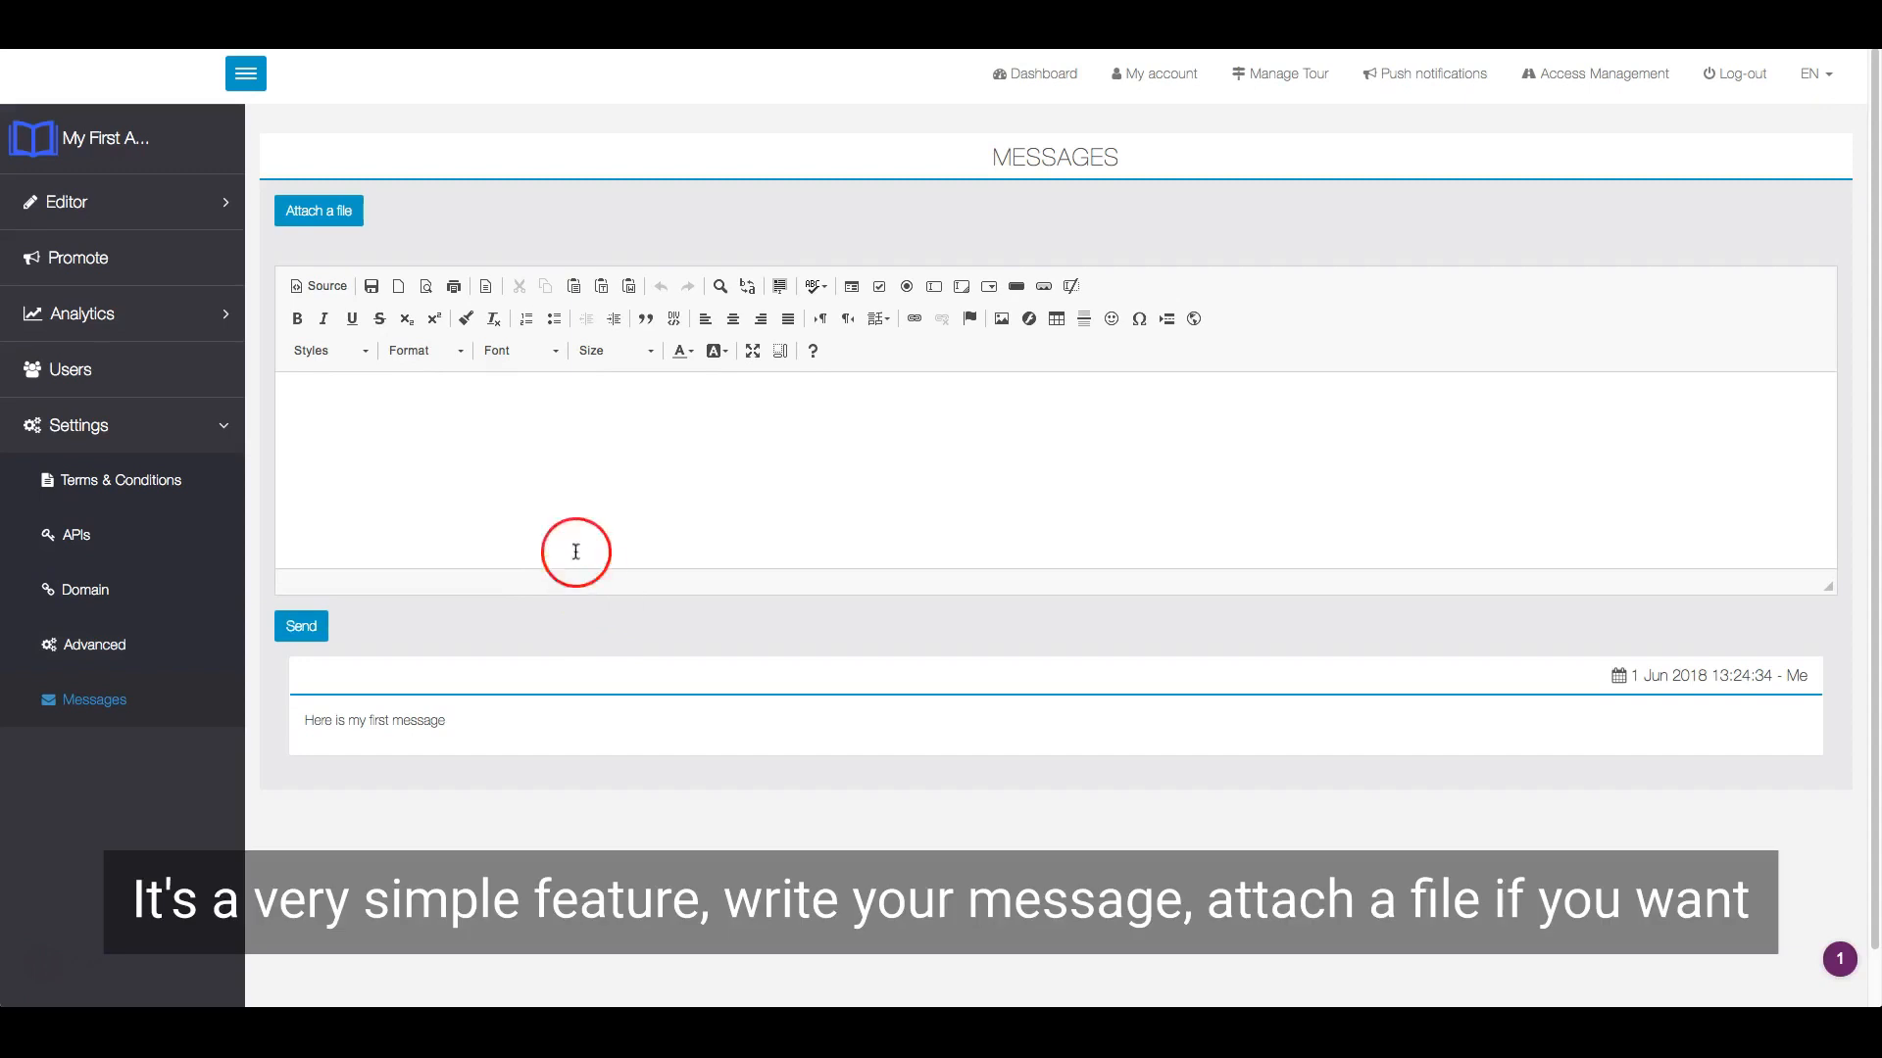
click(539, 449)
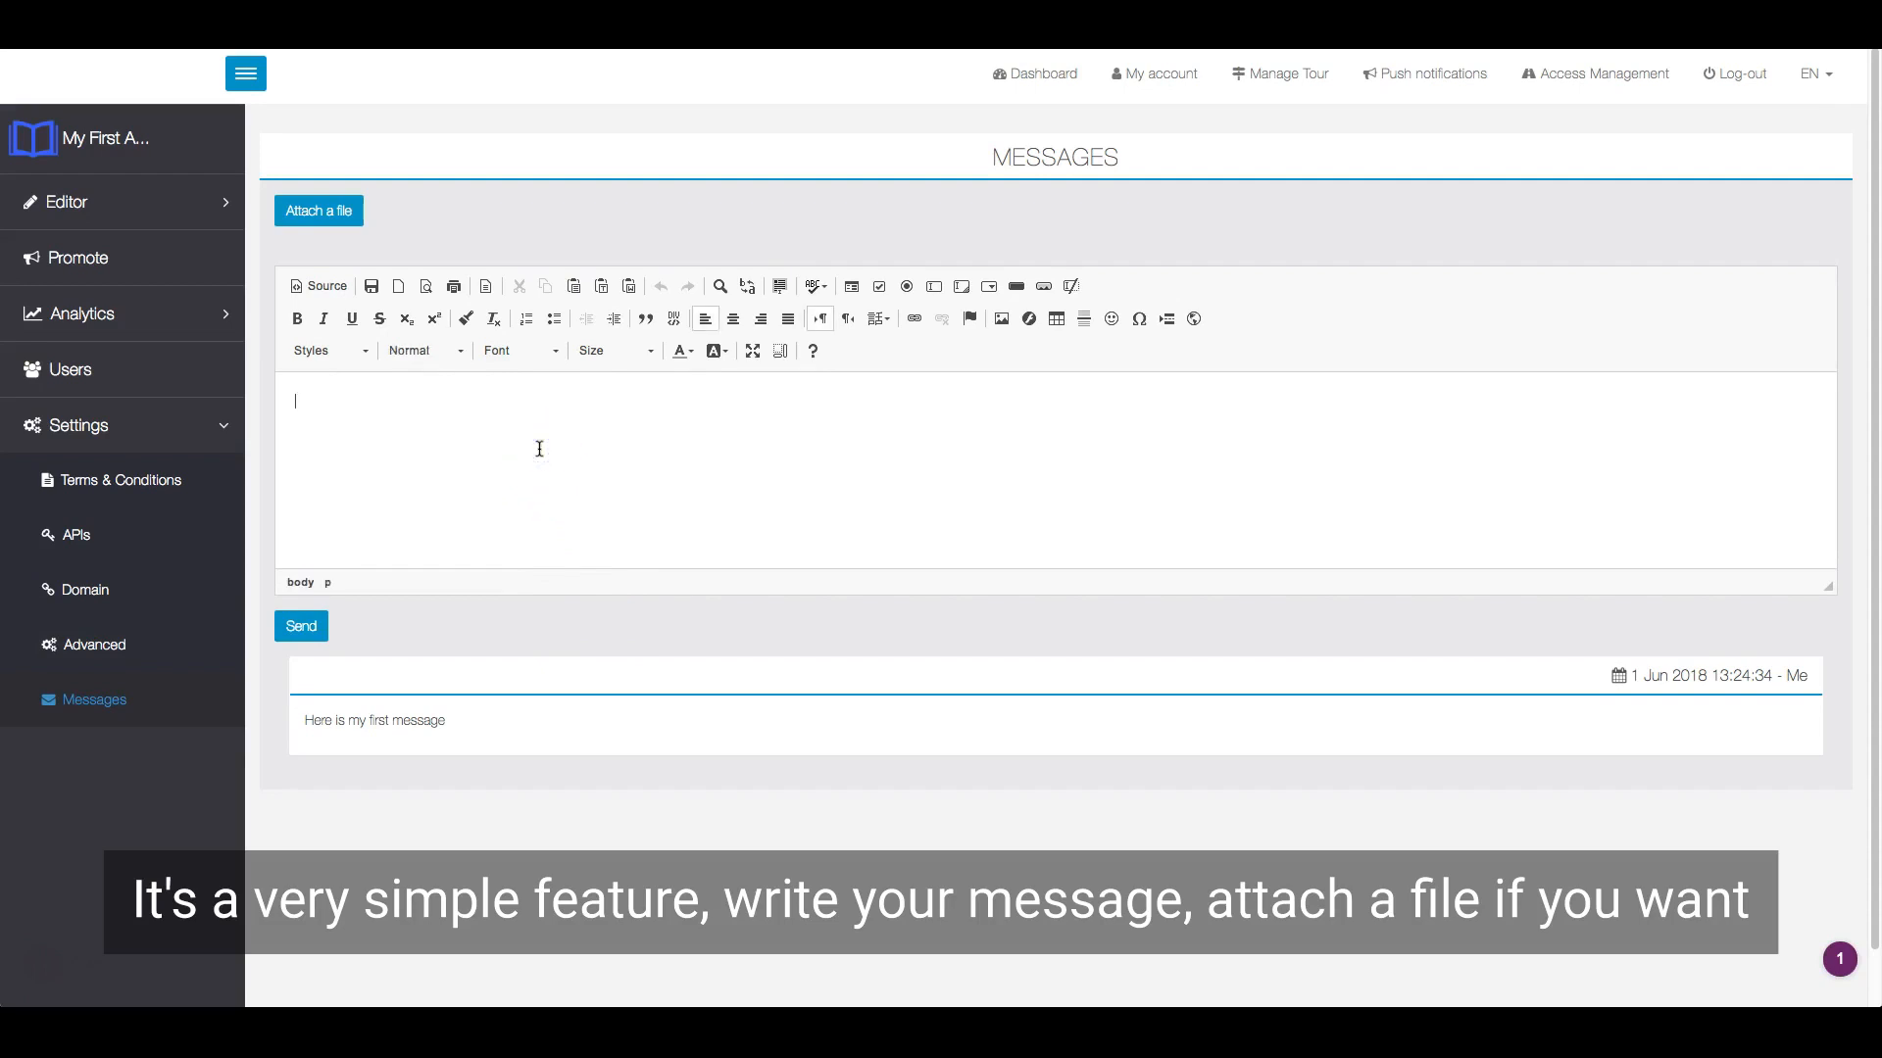
text(Here is the Appli)
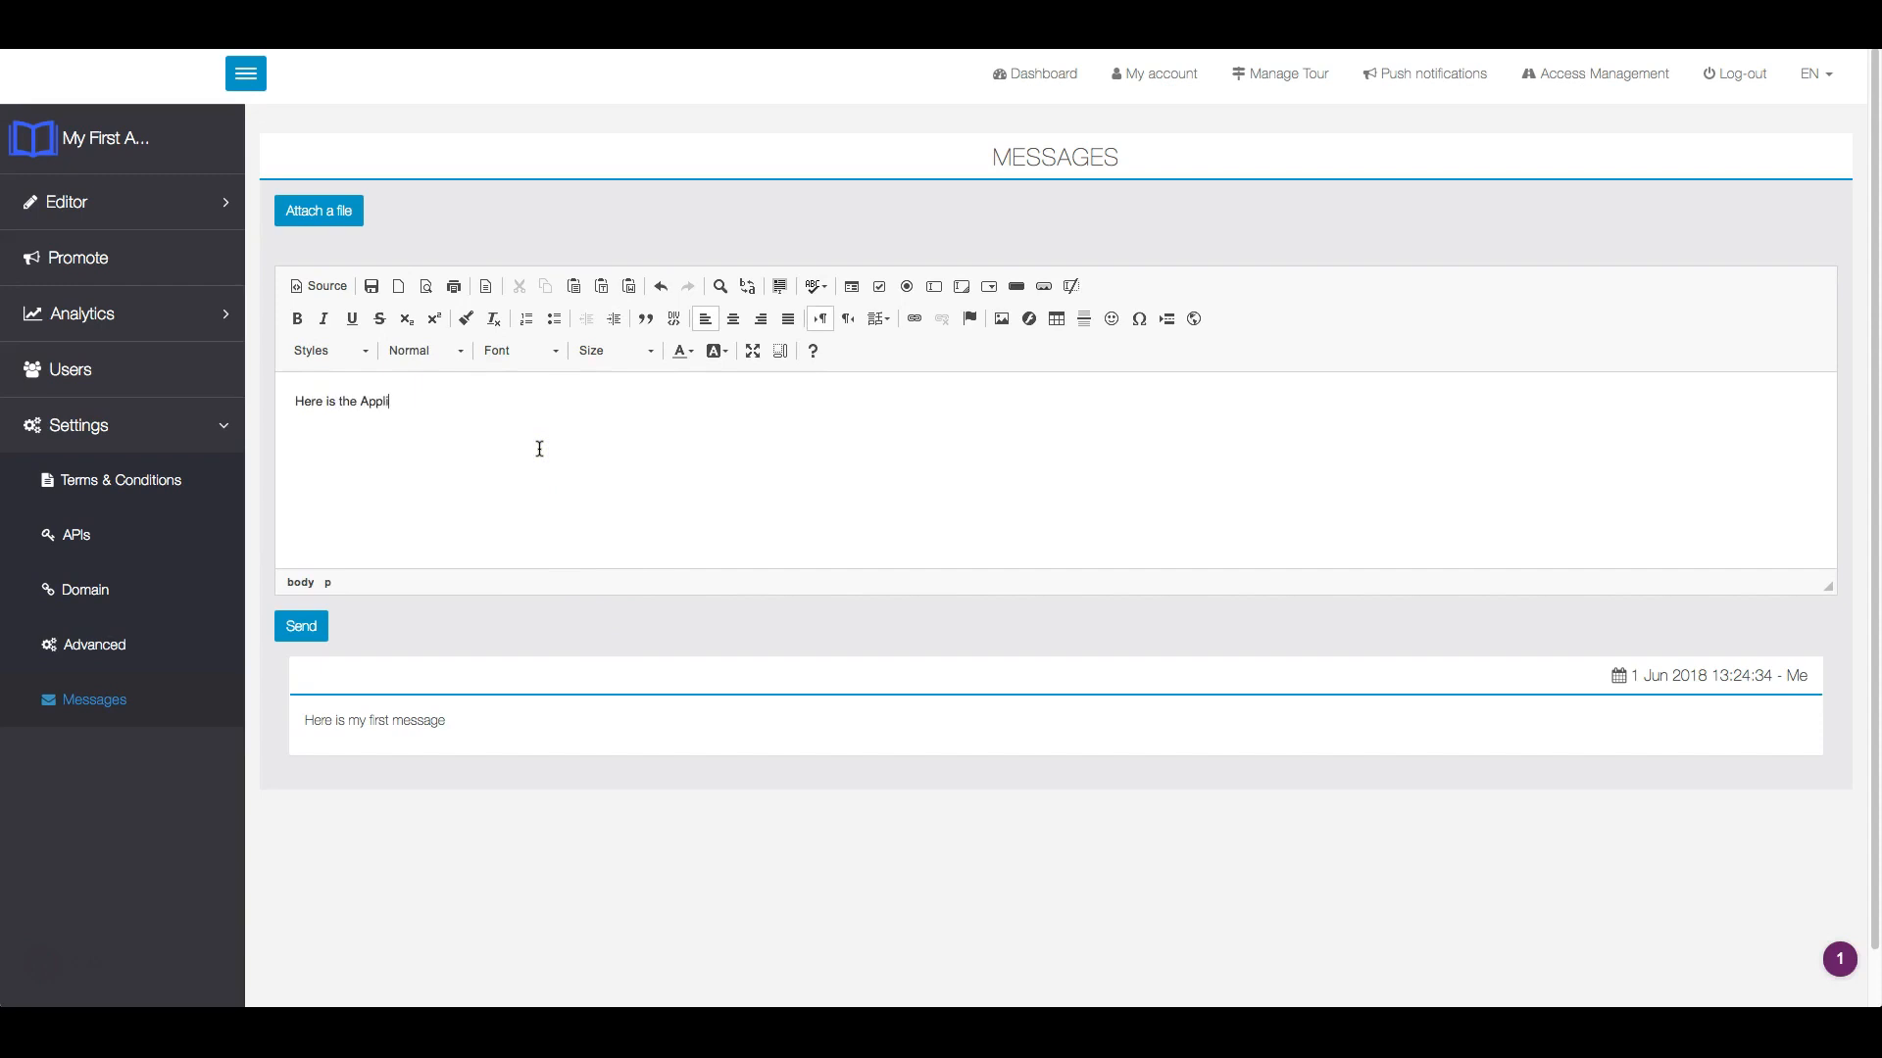
text(cation icon)
Attach book.png from the Desktop to the message and send it
click(498, 259)
click(345, 214)
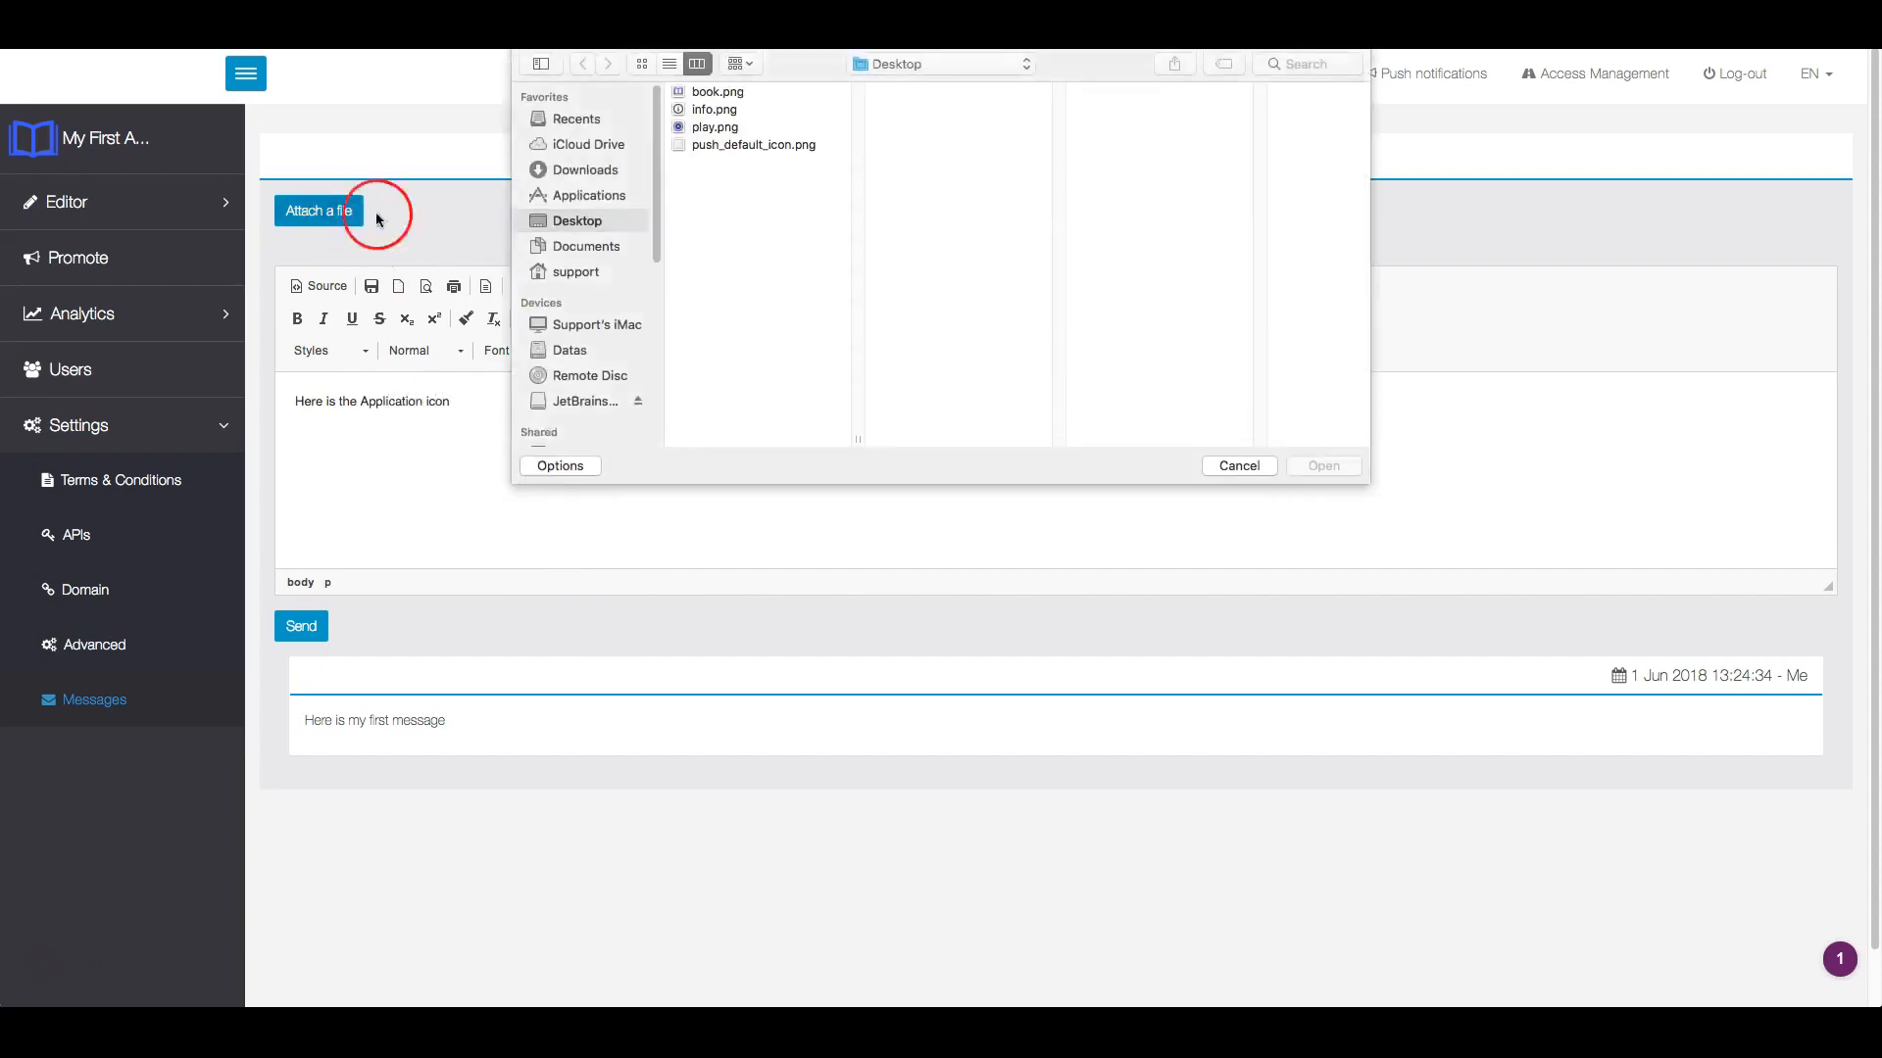
click(709, 92)
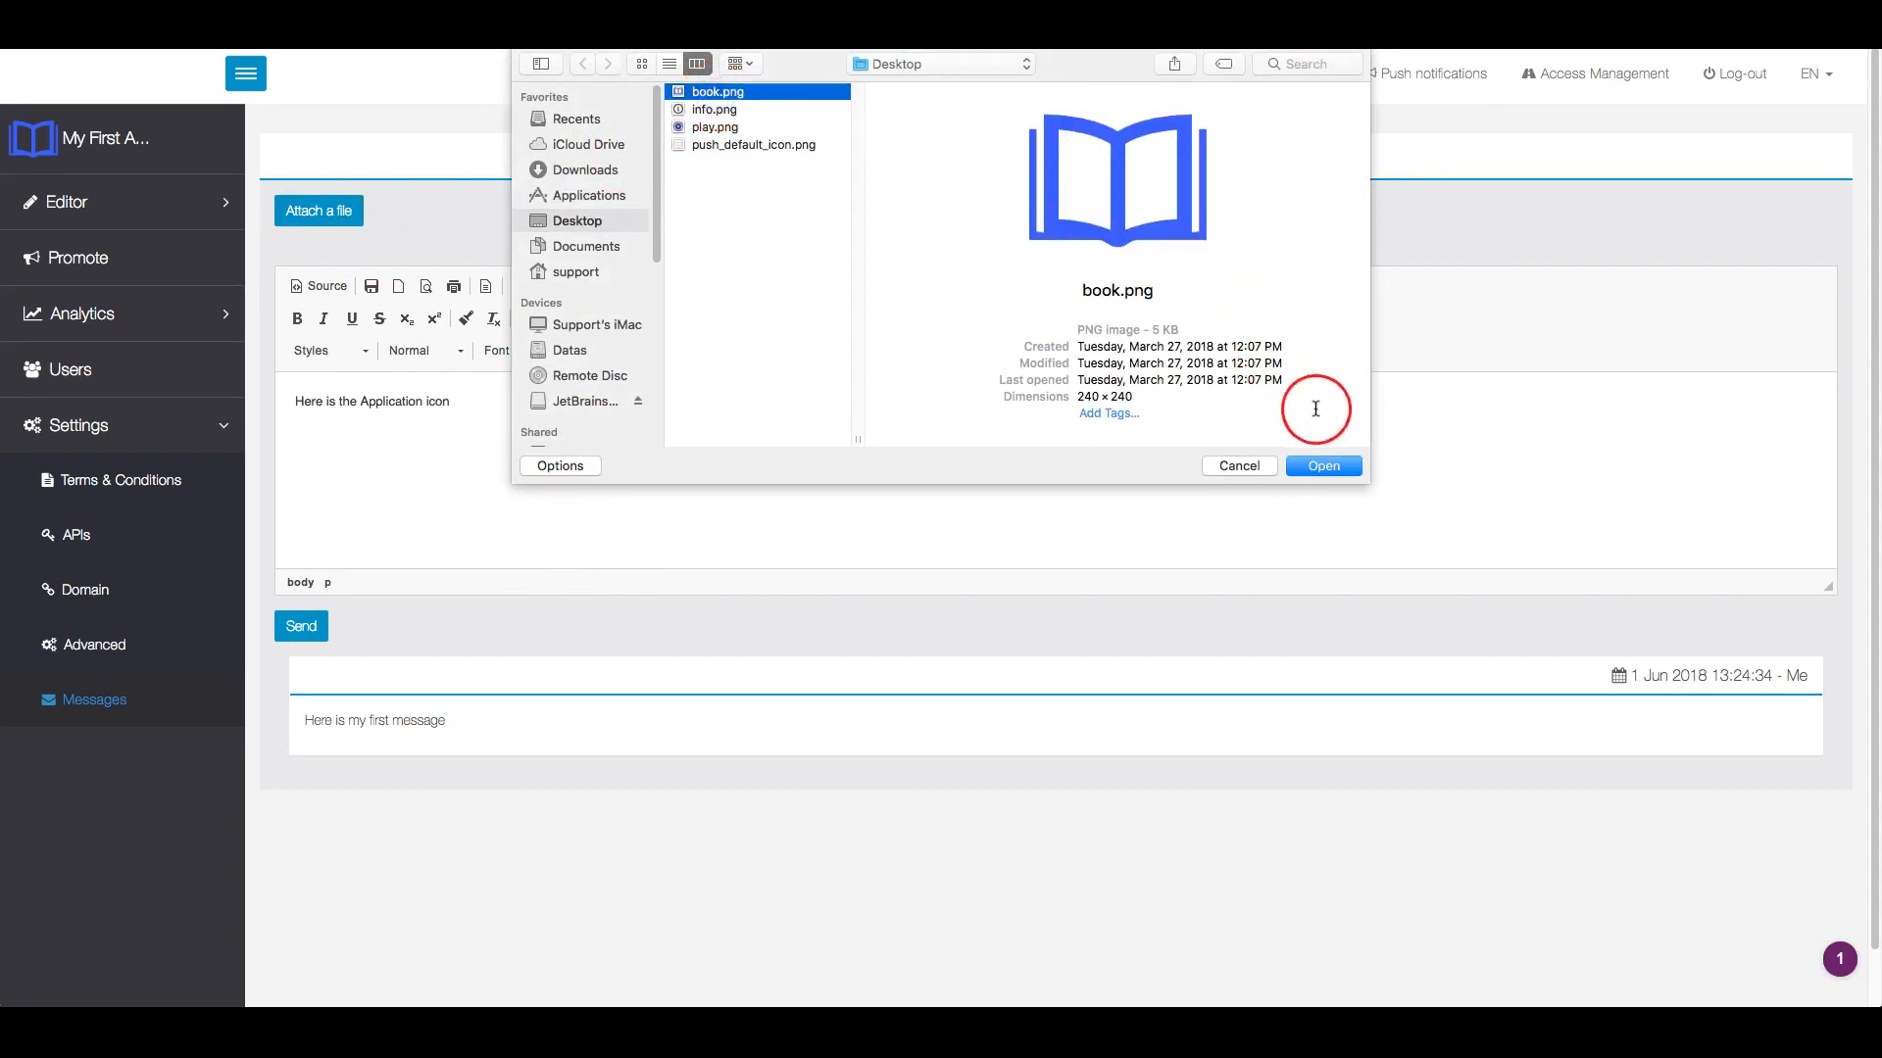
click(1319, 466)
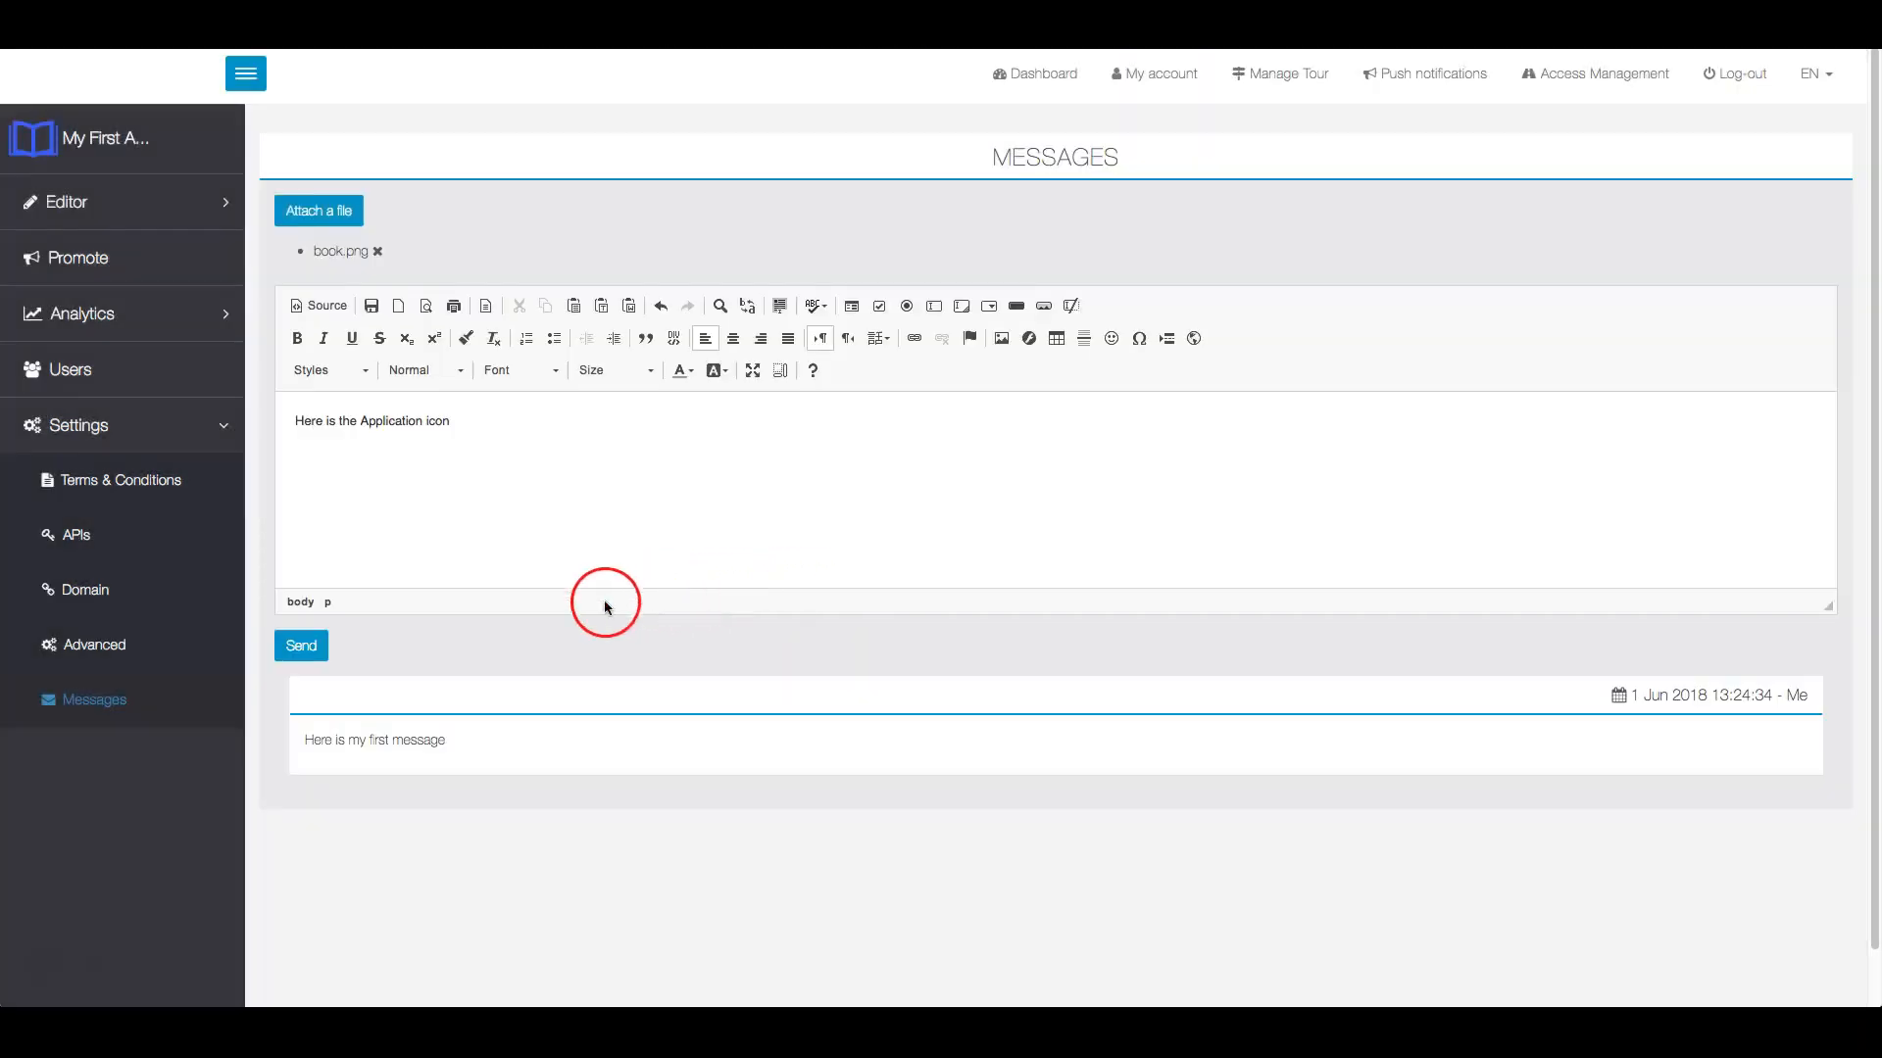
click(317, 646)
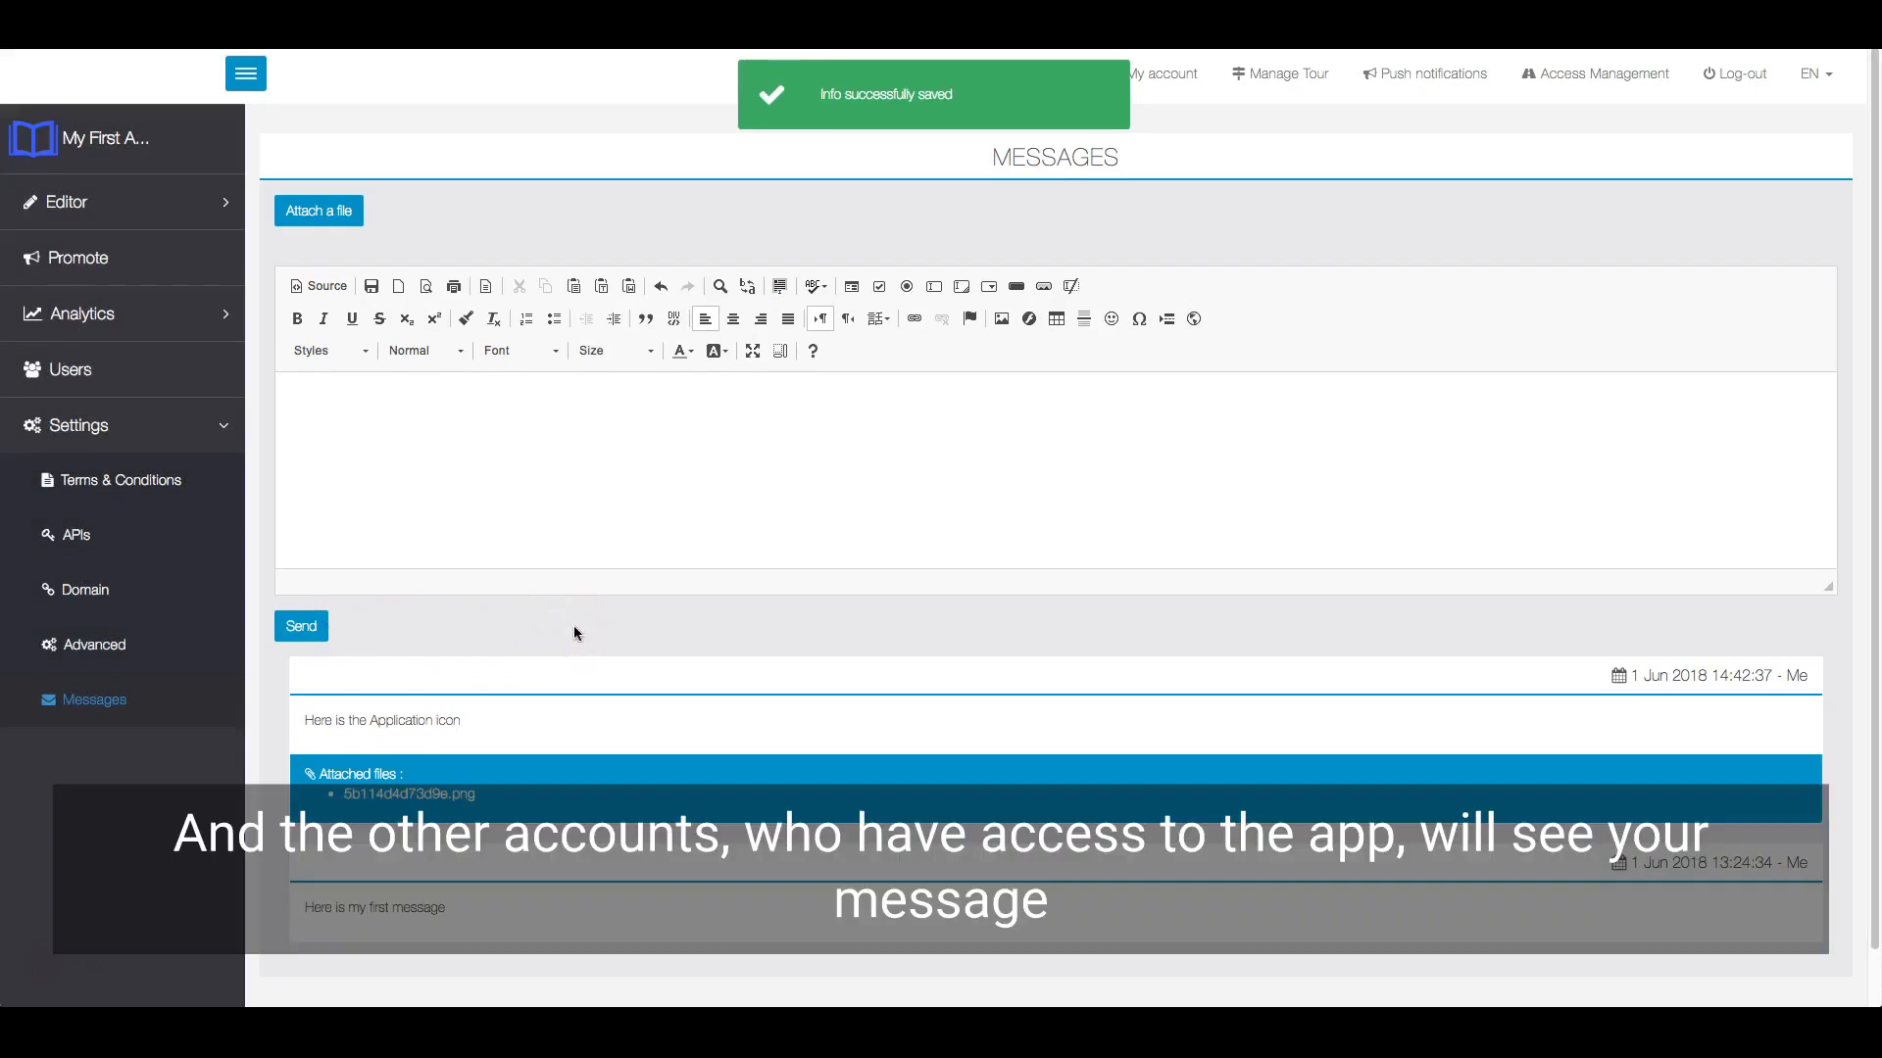
drag(586, 628, 634, 672)
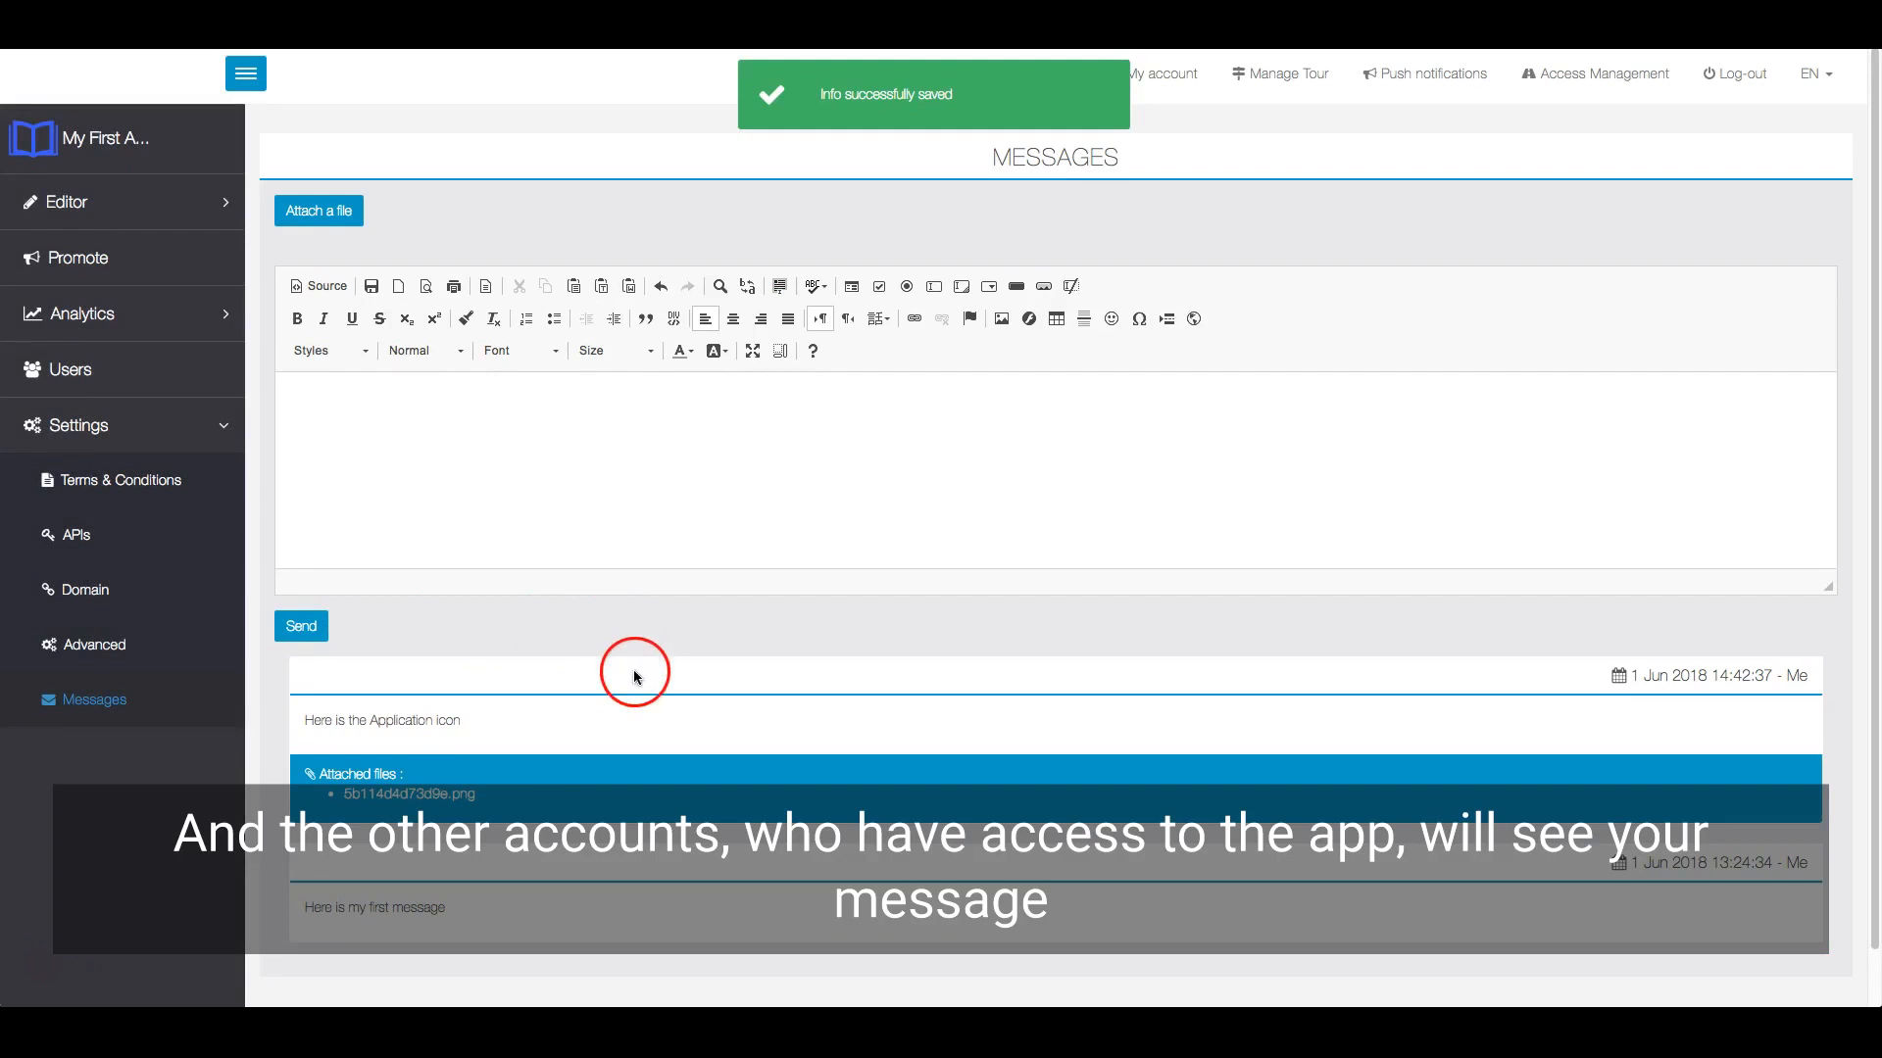